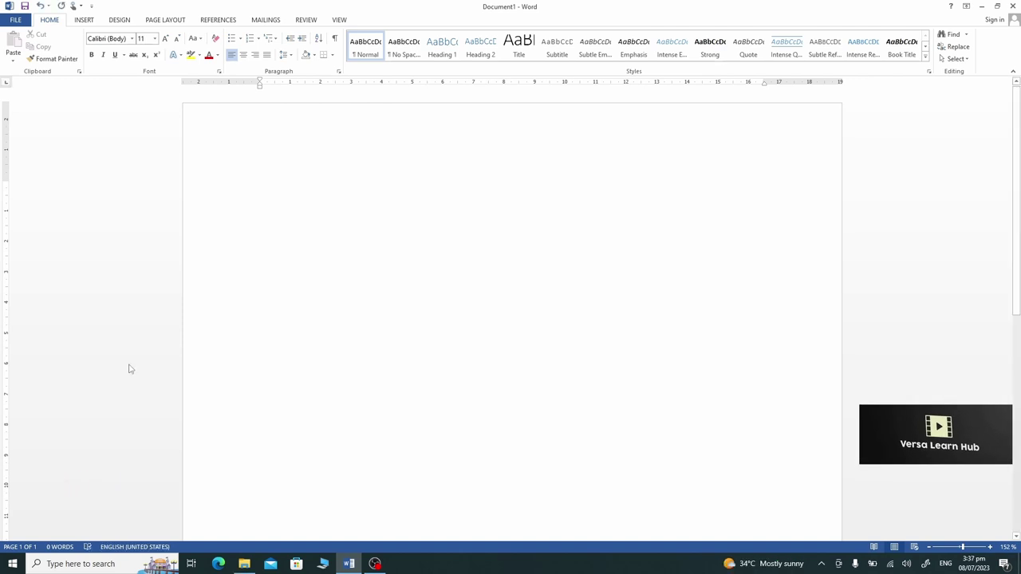
Insert a plain 2-D Pie chart after previewing the 3-D Pie, Pie of Pie and Bar of Pie types
{"action": "left_click", "coordinate": [93, 22]}
{"action": "left_click", "coordinate": [209, 50]}
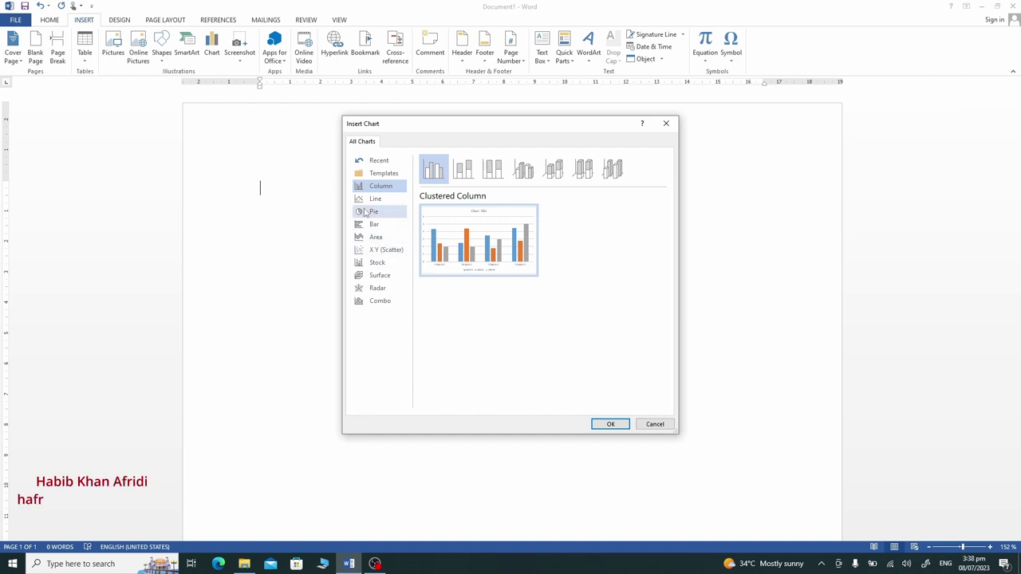
{"action": "left_click", "coordinate": [364, 213]}
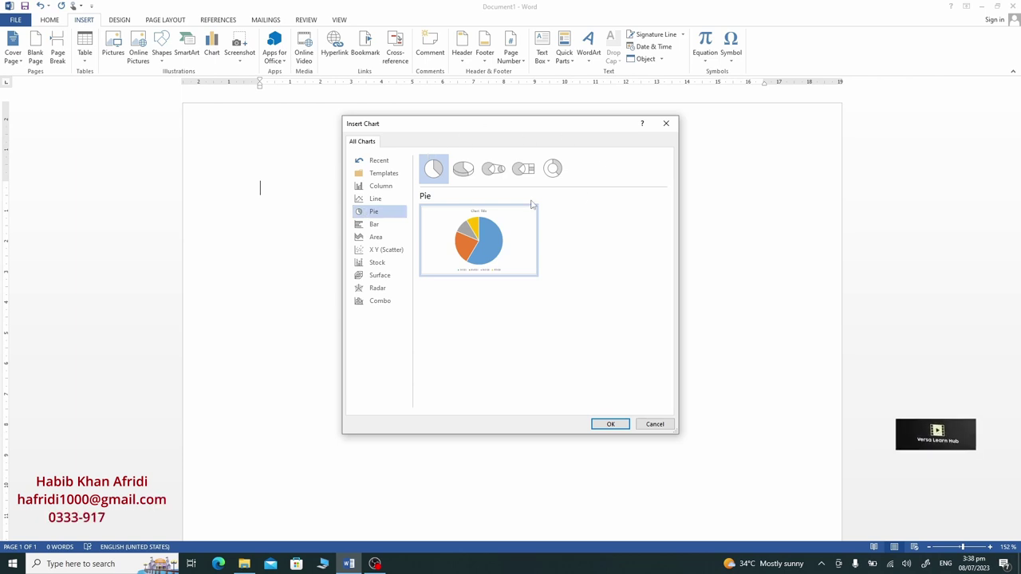
{"action": "left_click", "coordinate": [473, 174]}
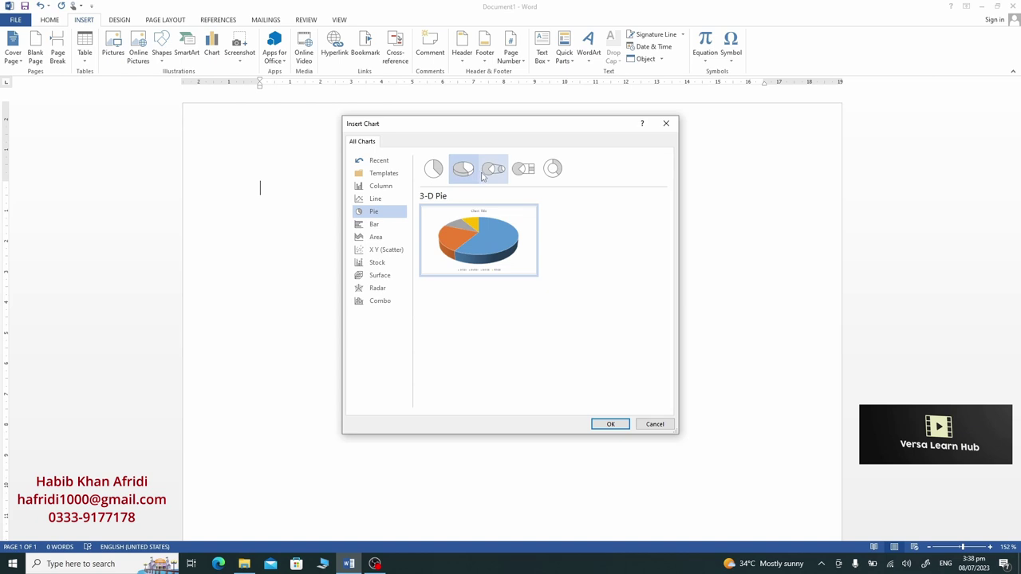
{"action": "left_click", "coordinate": [490, 177]}
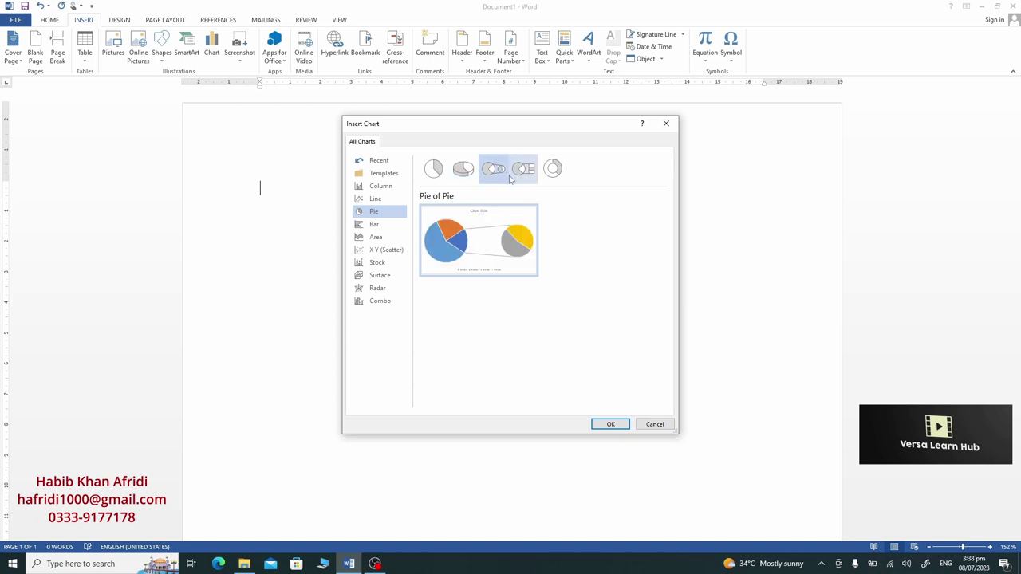
{"action": "left_click", "coordinate": [519, 178]}
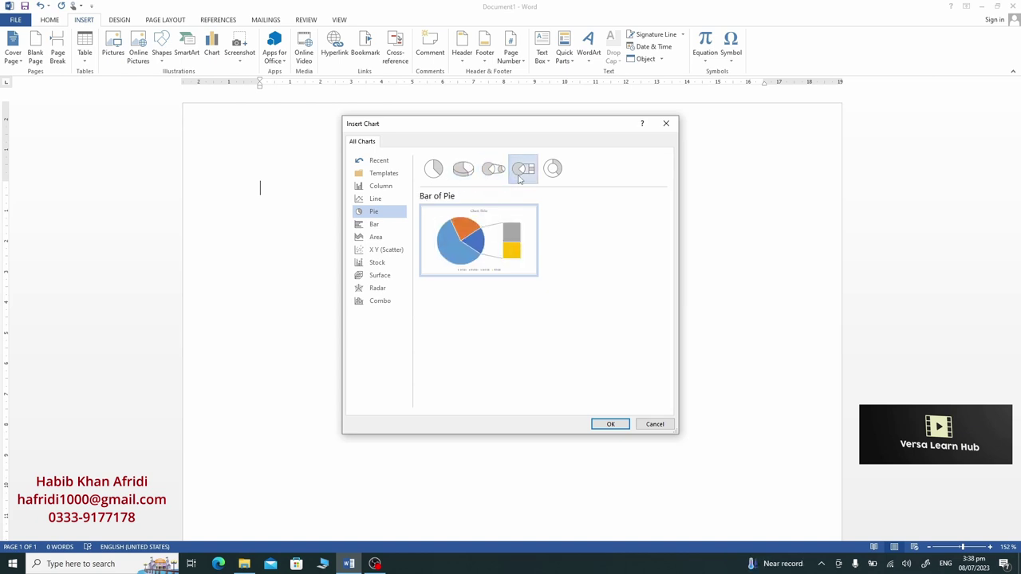
{"action": "left_click", "coordinate": [438, 175]}
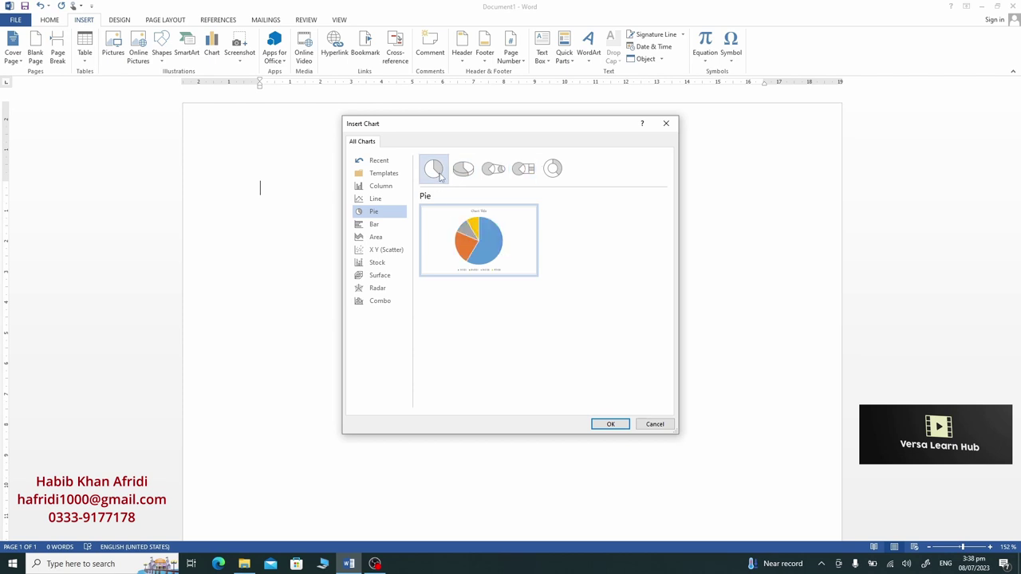
{"action": "left_click", "coordinate": [624, 427]}
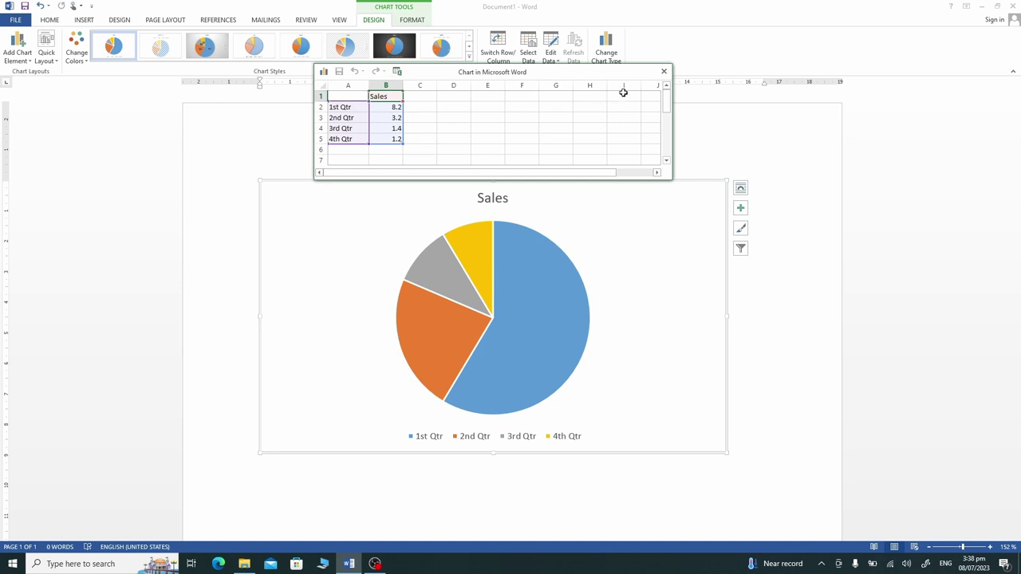
{"action": "left_click", "coordinate": [663, 72]}
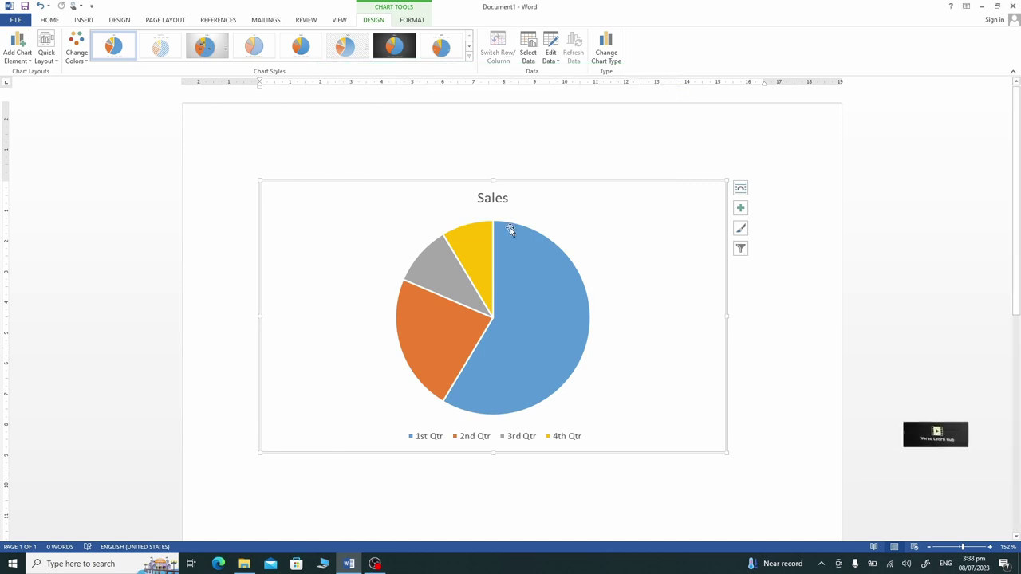
{"action": "right_click", "coordinate": [262, 327]}
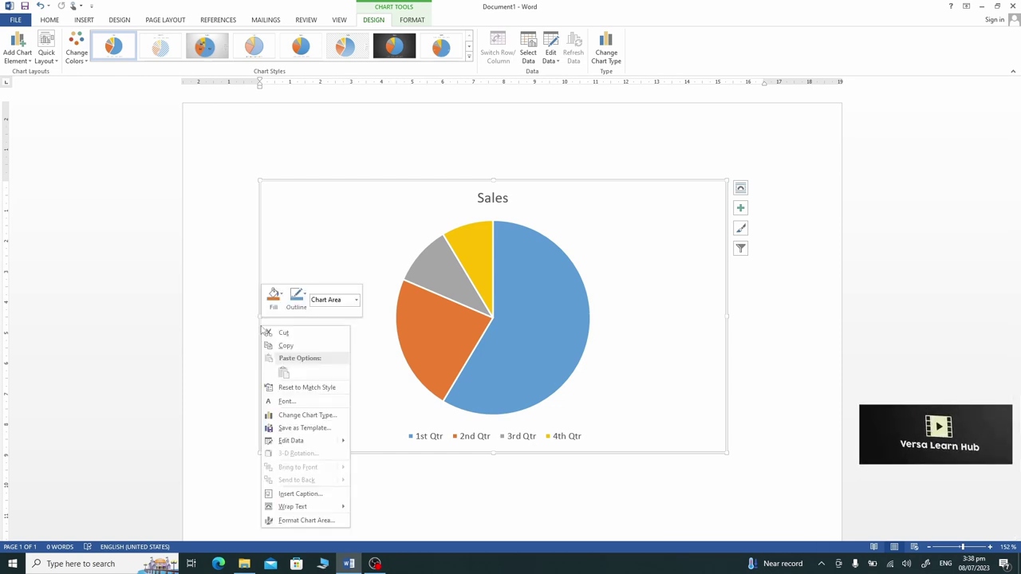
{"action": "left_click", "coordinate": [305, 446]}
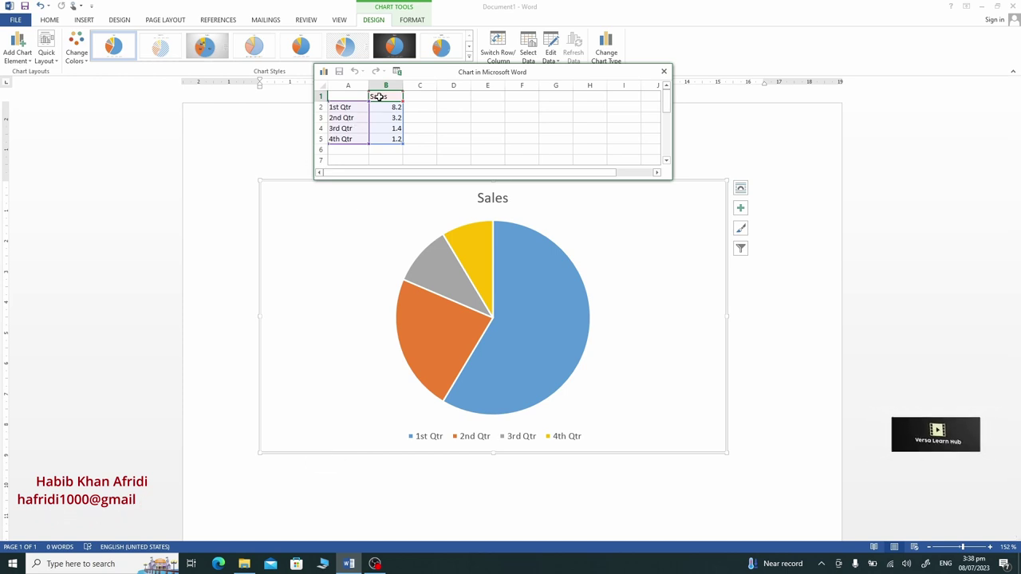
Name the series 'Govt. Revenue' and enter the Taxes 100 and Grants 80 rows
{"action": "type", "text": "Govt."}
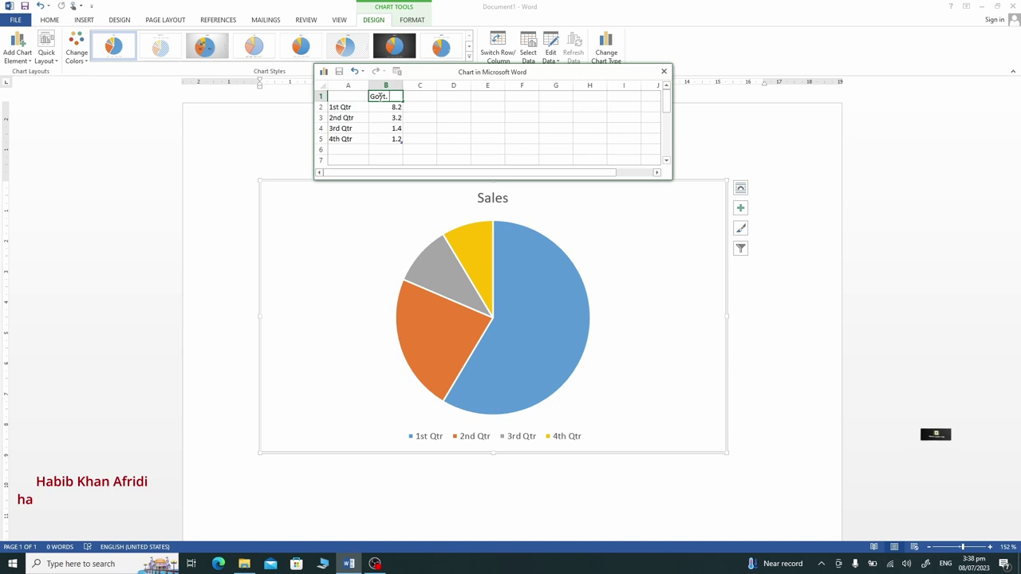
{"action": "type", "text": " Revenue"}
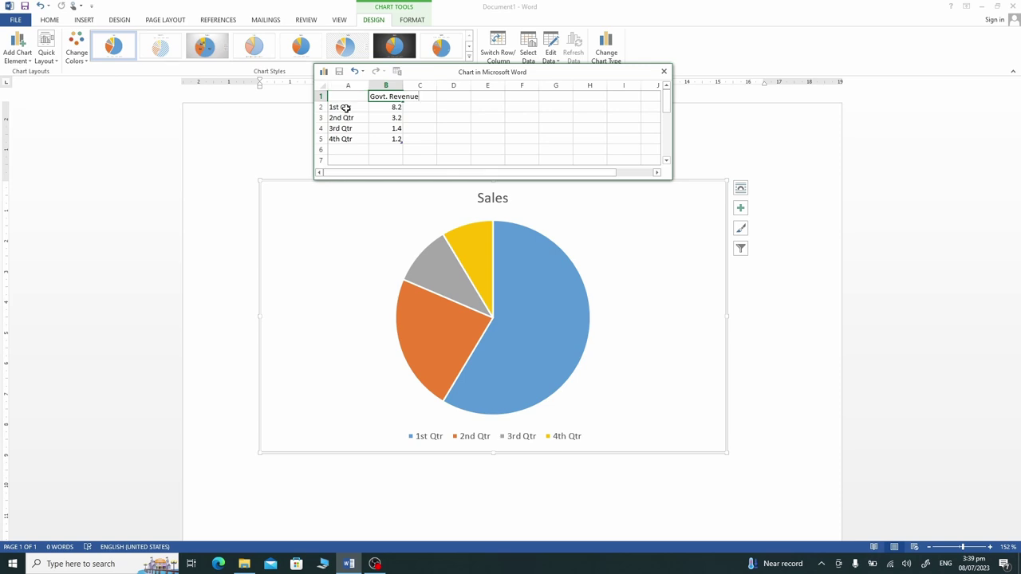
{"action": "left_click", "coordinate": [345, 108]}
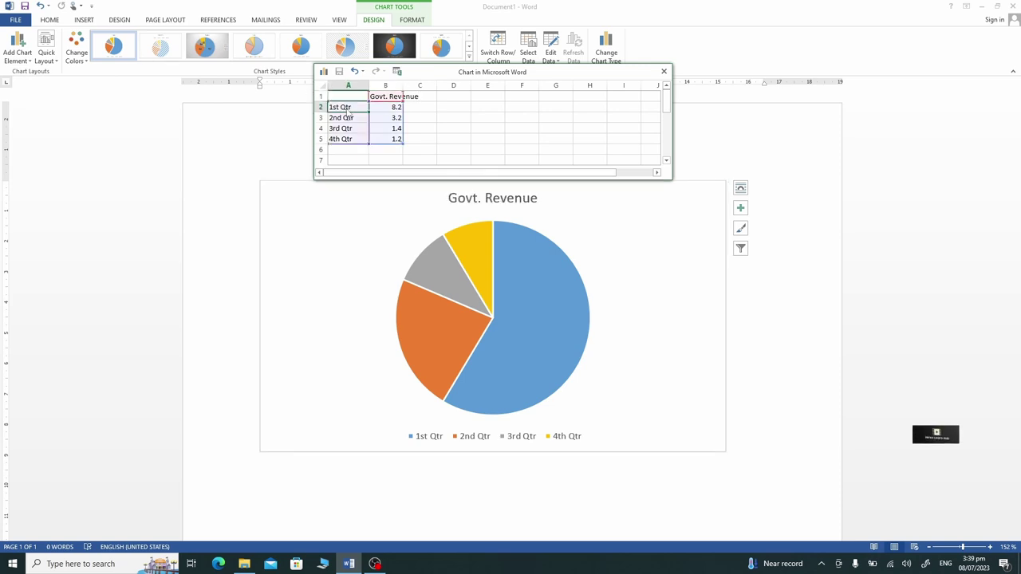
{"action": "type", "text": "T"}
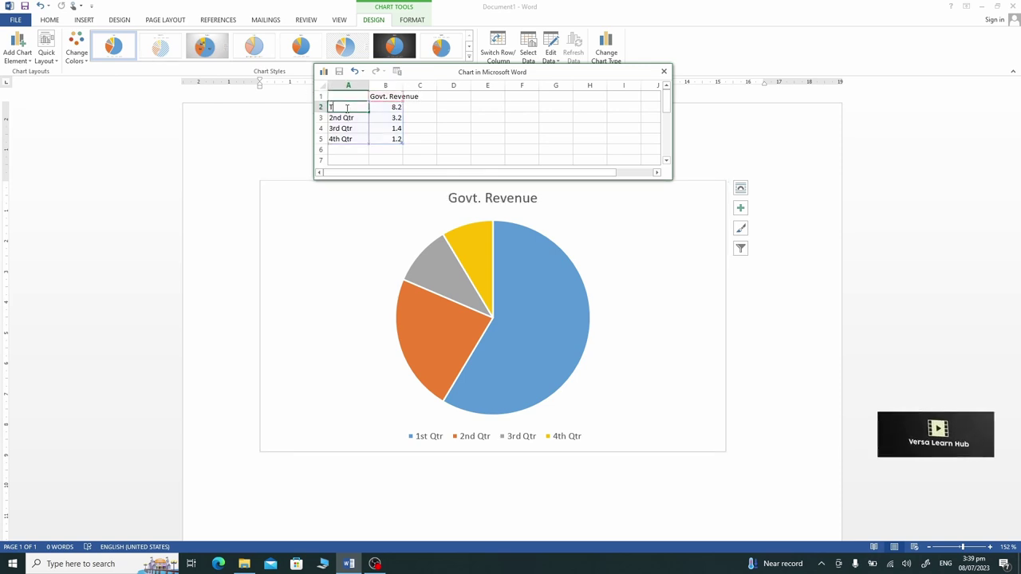
{"action": "type", "text": "axes"}
{"action": "key", "text": "Tab"}
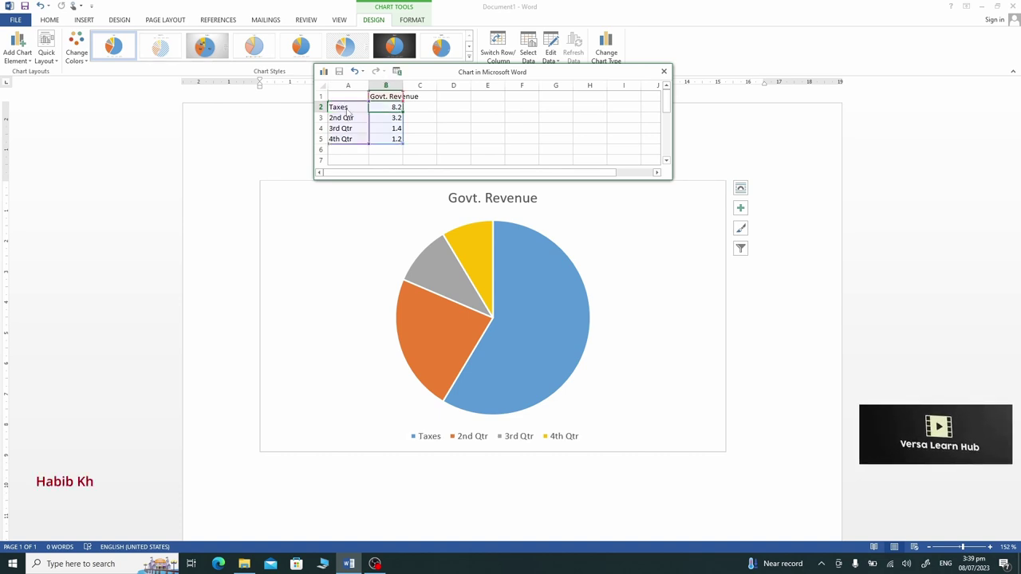
{"action": "type", "text": "100"}
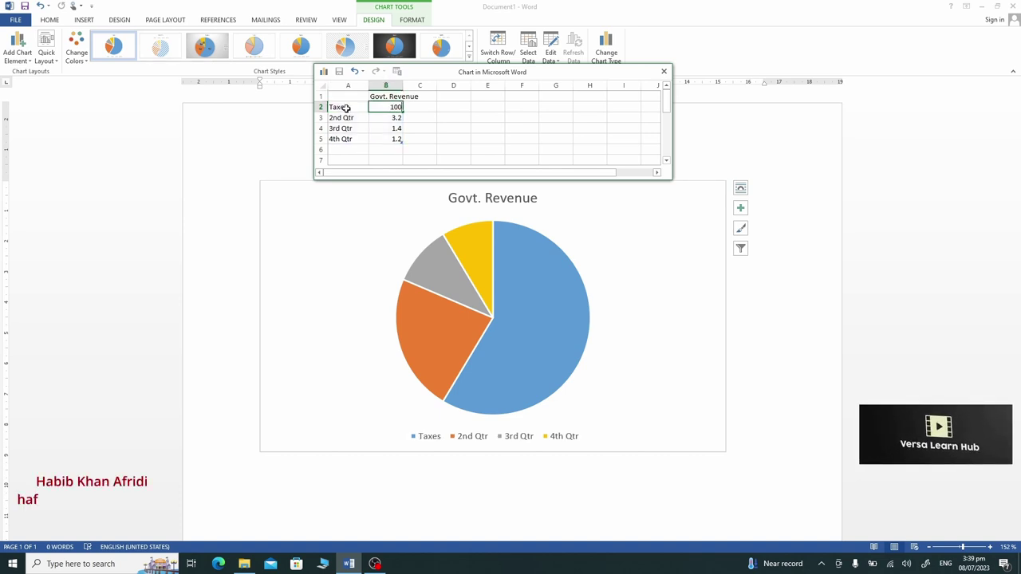
{"action": "key", "text": "Return"}
{"action": "type", "text": "Grant"}
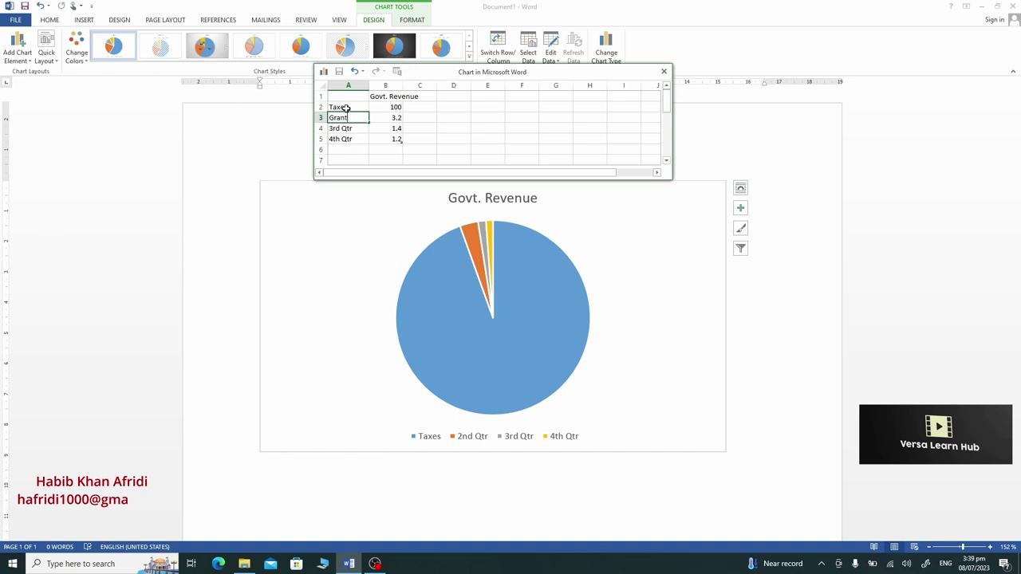
{"action": "type", "text": "s"}
{"action": "key", "text": "Tab"}
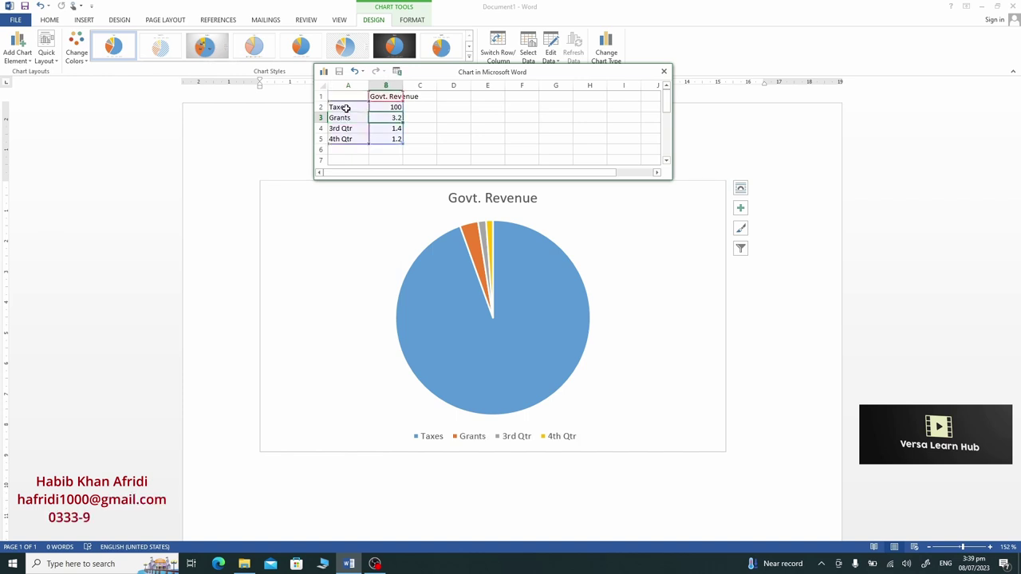
{"action": "type", "text": "80"}
{"action": "key", "text": "Return"}
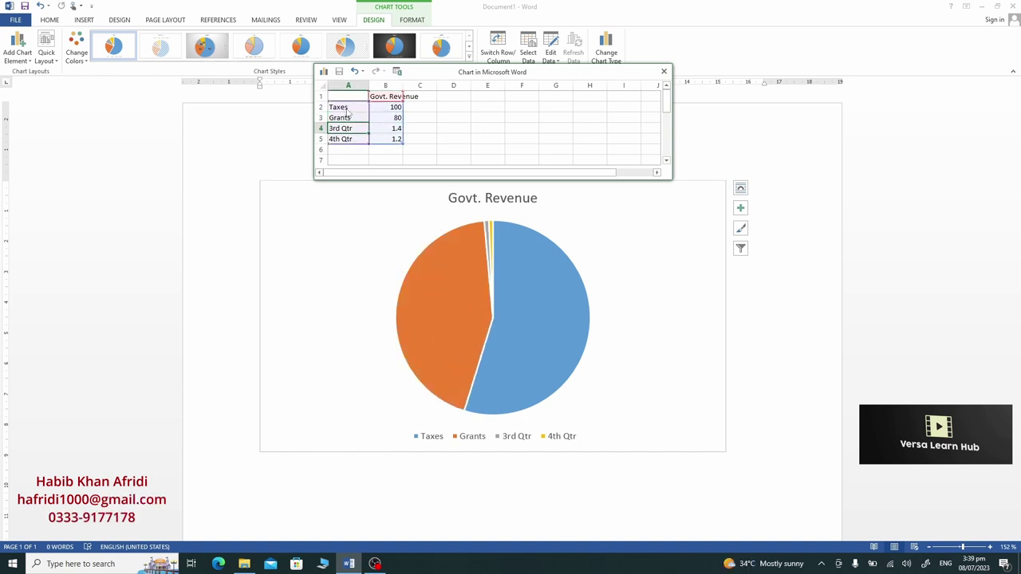
Enter the Fee 40 and Fines 20 rows, then close the data sheet
{"action": "type", "text": "Fee"}
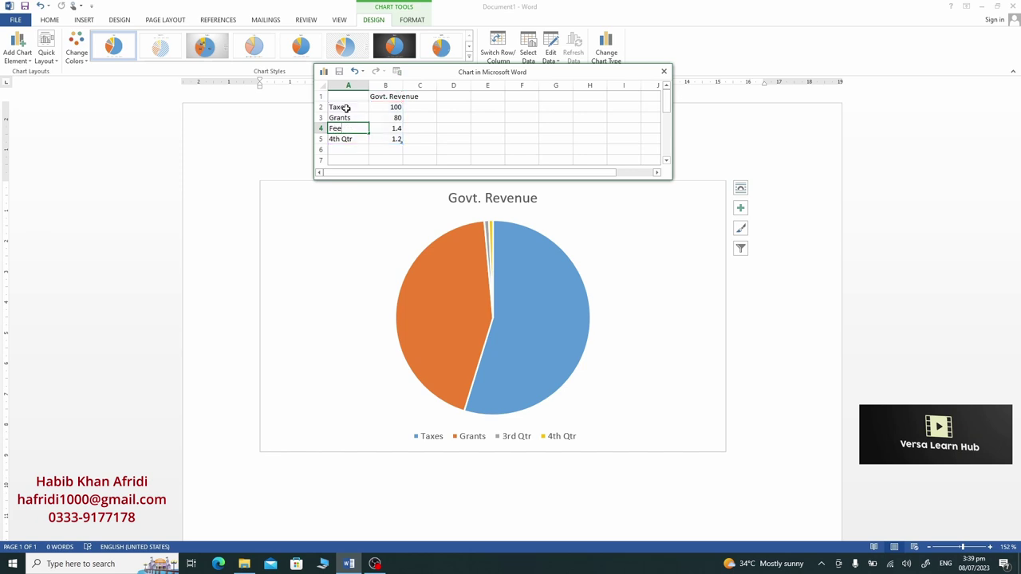
{"action": "key", "text": "Tab"}
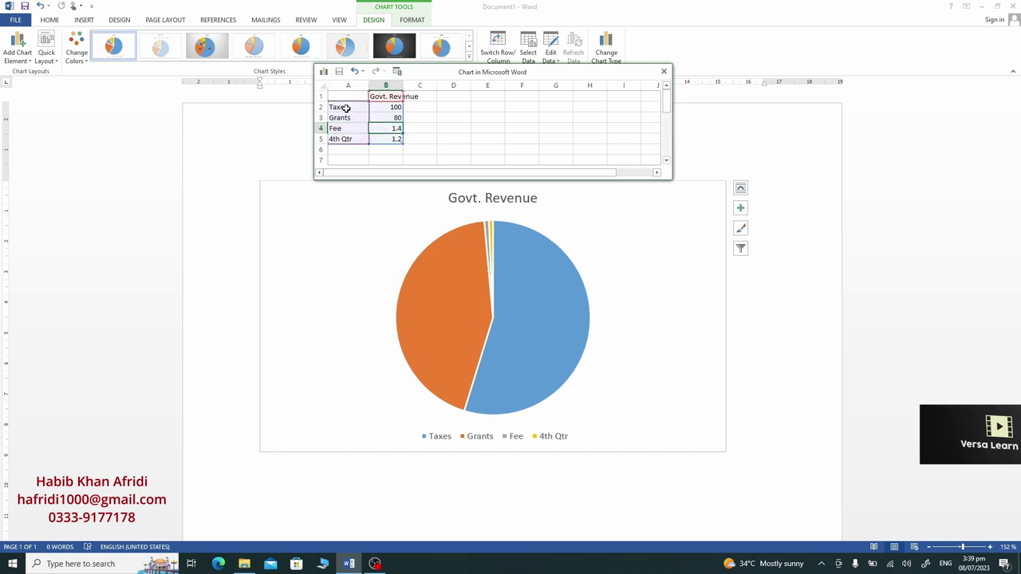
{"action": "type", "text": "40"}
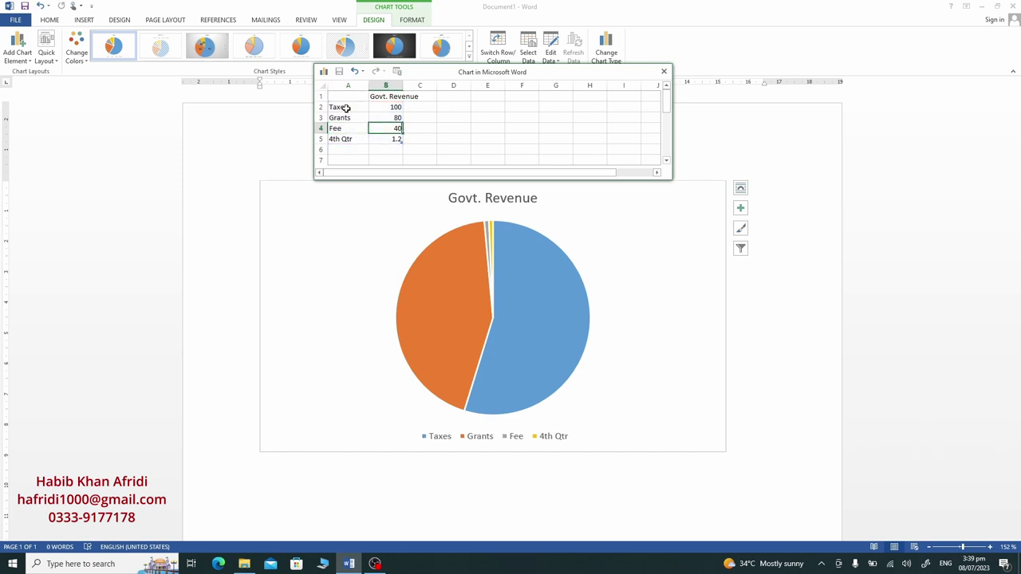
{"action": "key", "text": "Return"}
{"action": "type", "text": "Fines"}
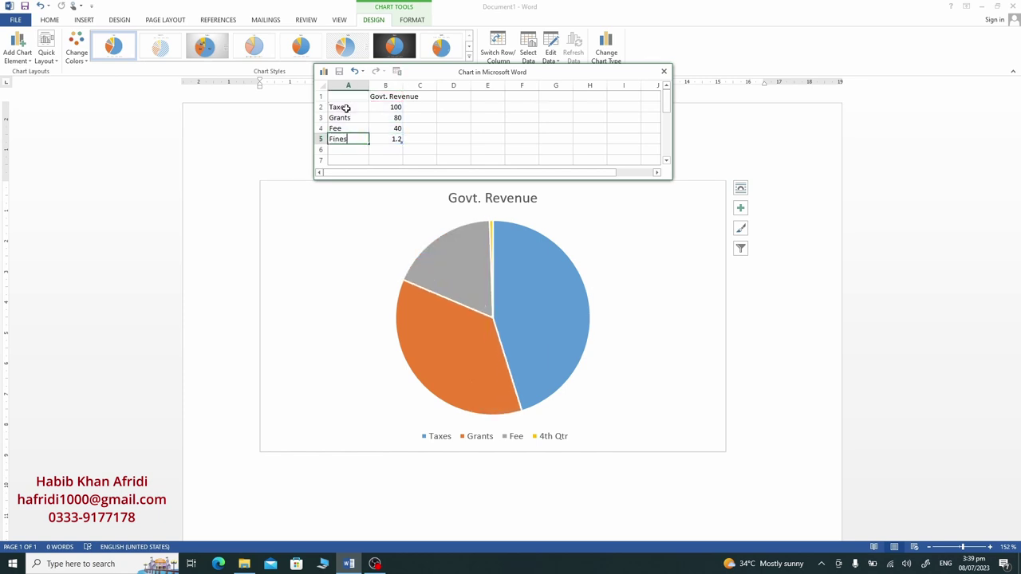
{"action": "key", "text": "Tab"}
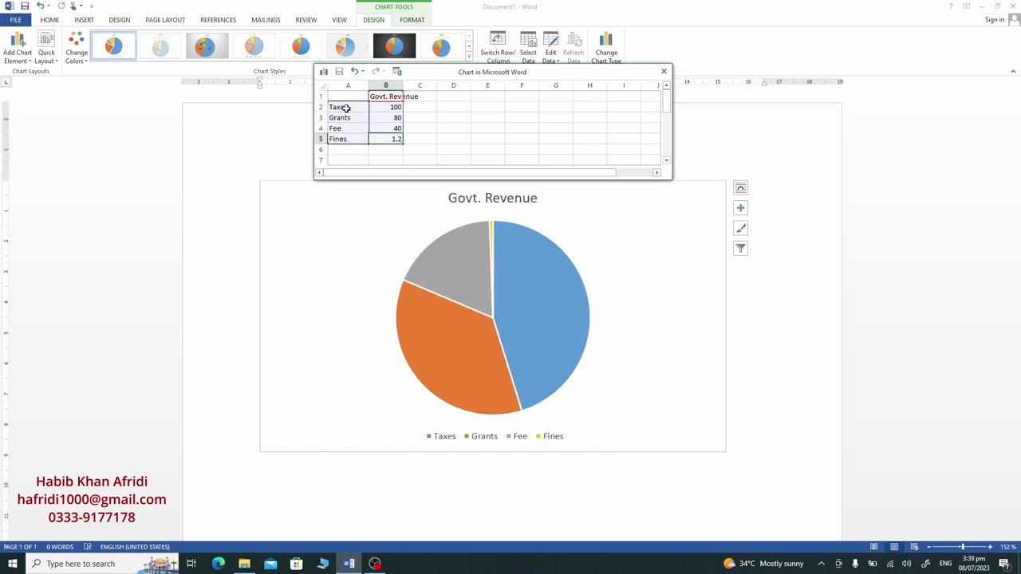
{"action": "type", "text": "20"}
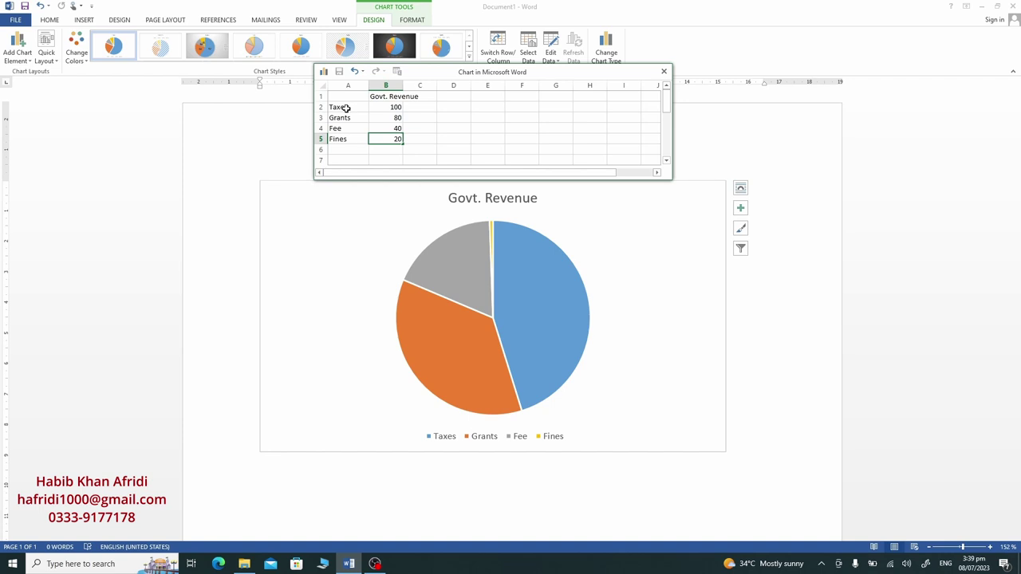
{"action": "key", "text": "Return"}
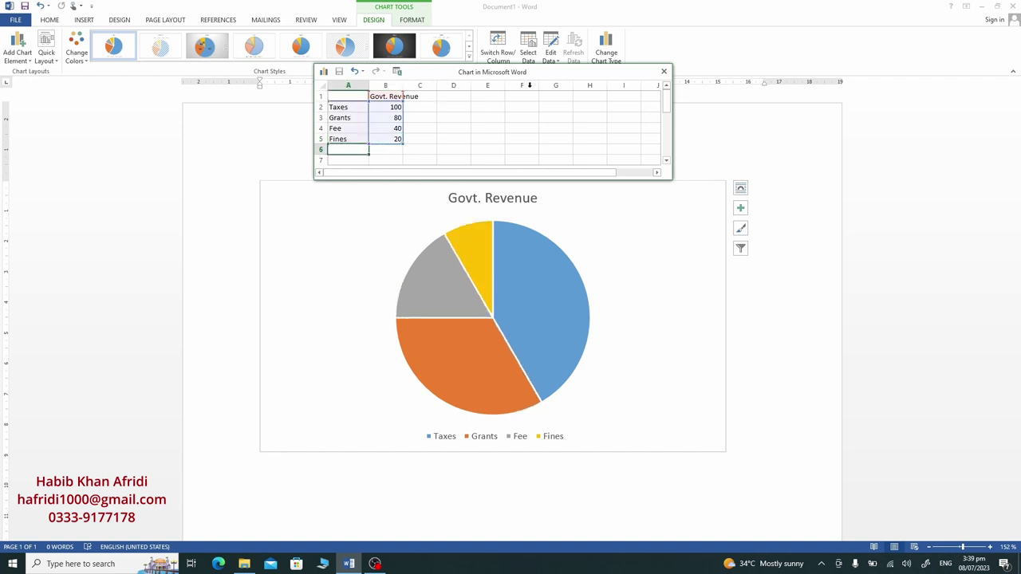
{"action": "left_click", "coordinate": [662, 71]}
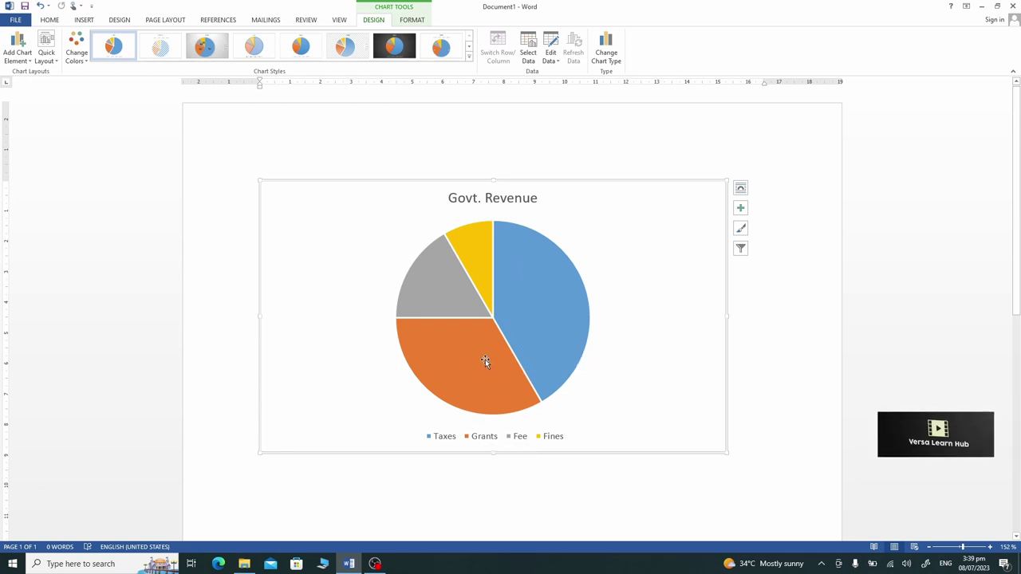
Select the whole Govt. Revenue chart and show its Quick Layout gallery
{"action": "mouse_move", "coordinate": [489, 365]}
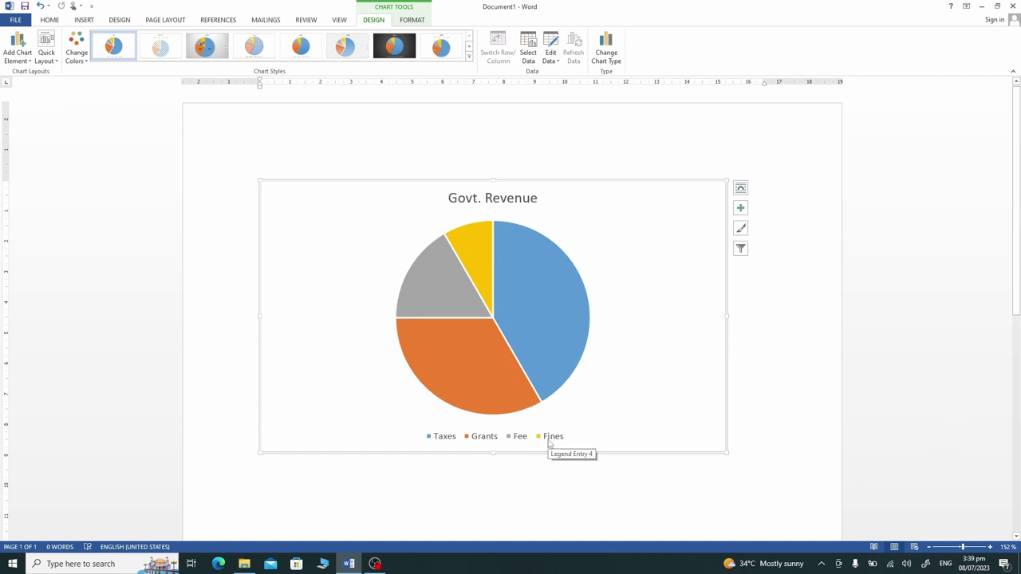
{"action": "left_click", "coordinate": [466, 200]}
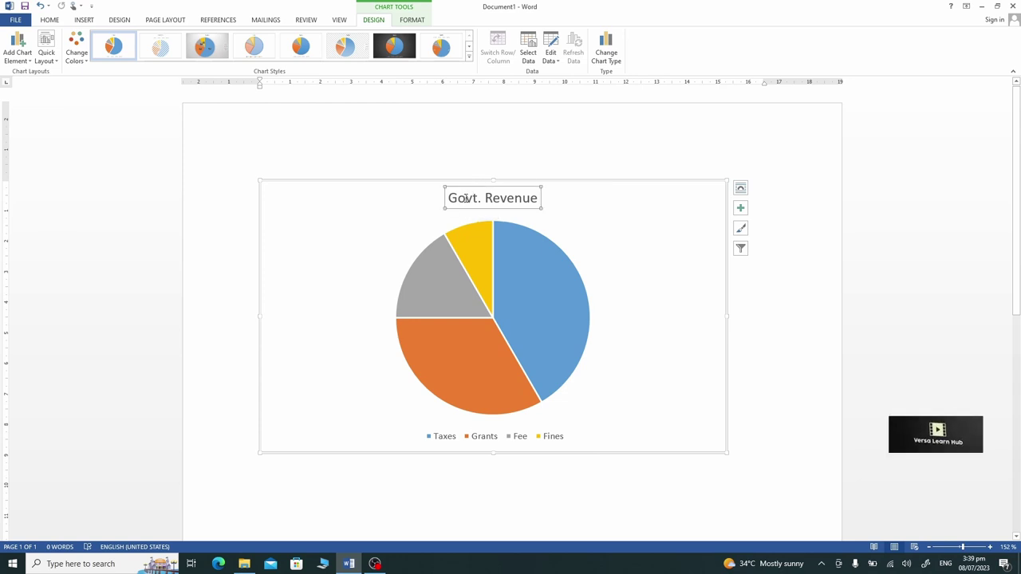
{"action": "left_click", "coordinate": [537, 199]}
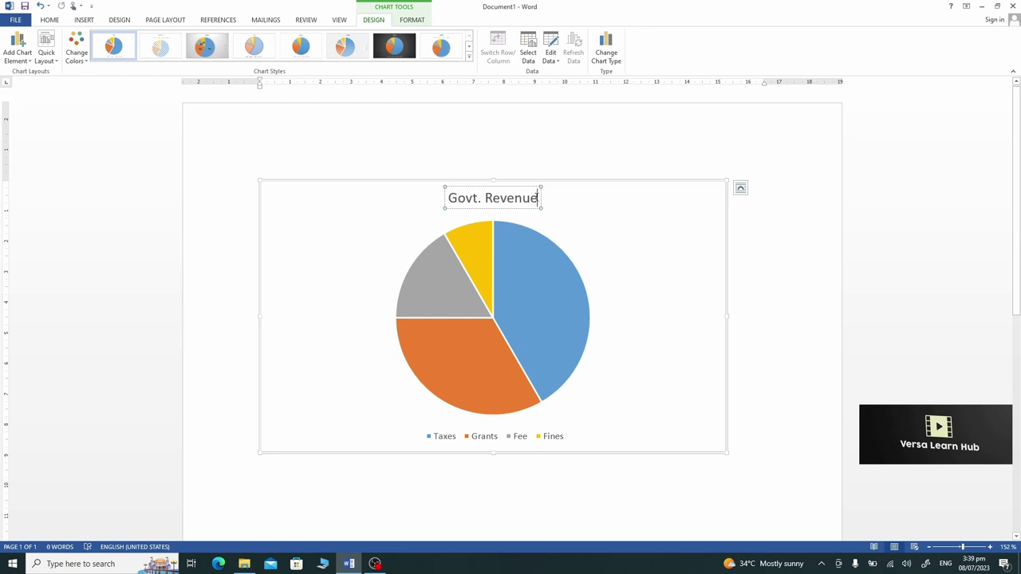
{"action": "left_click", "coordinate": [346, 184]}
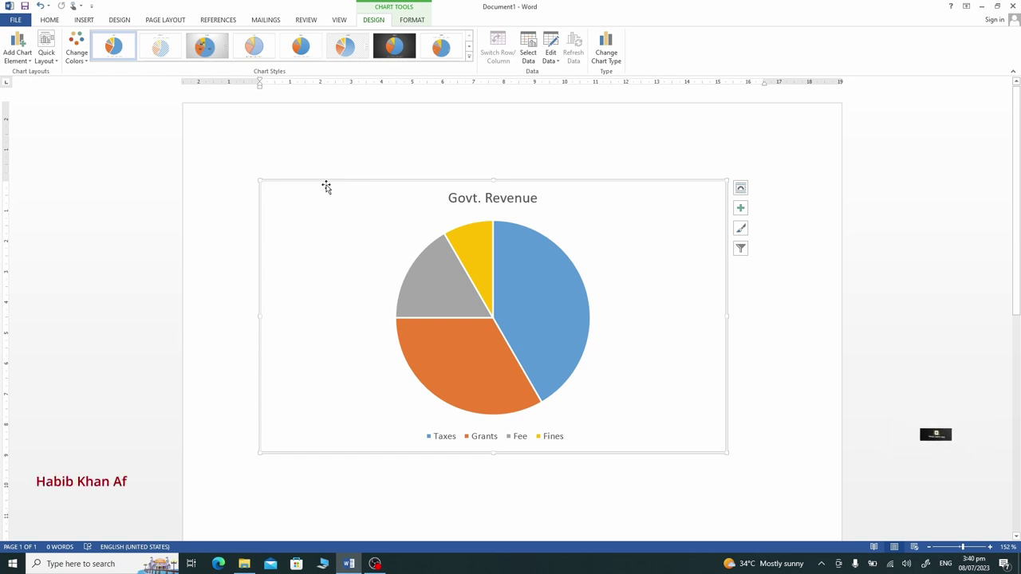
{"action": "left_click", "coordinate": [58, 65]}
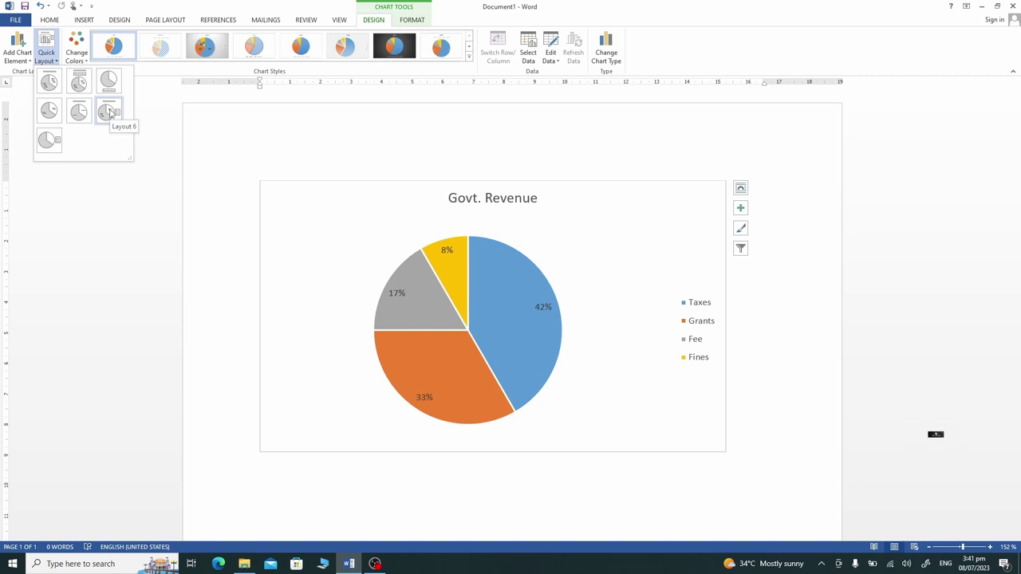
Apply Layout 6, giving 42%, 33%, 17% and 8% slice labels with a side legend
{"action": "left_click", "coordinate": [109, 113]}
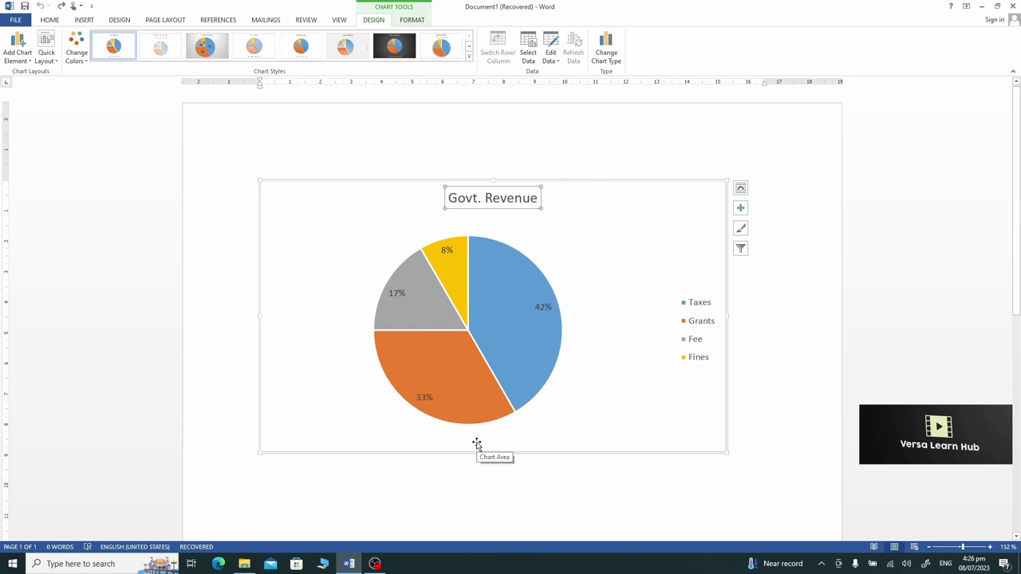
Bring up the Format Chart Title pane via Chart Title > More Title Options
{"action": "left_click", "coordinate": [388, 184]}
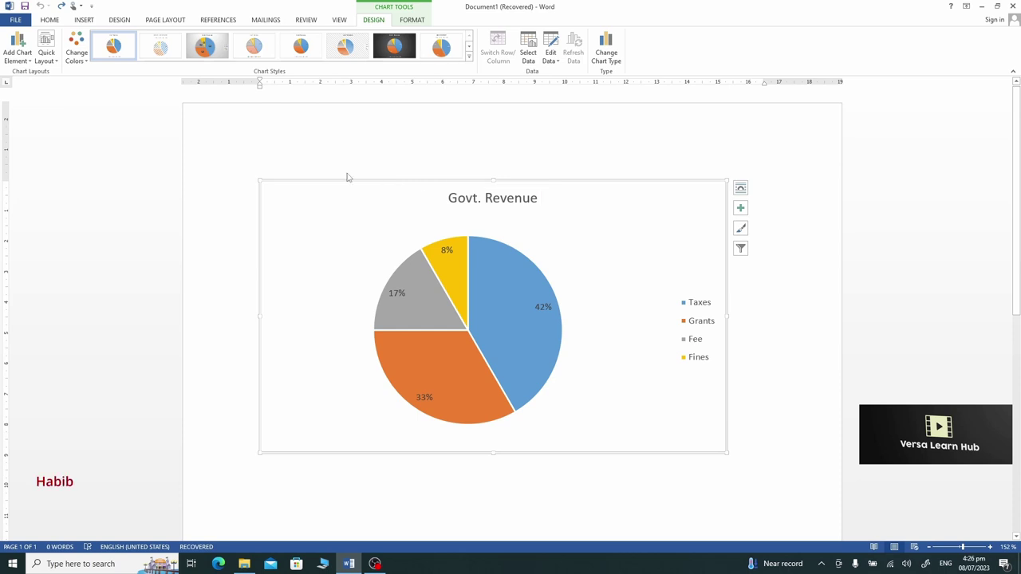
{"action": "left_click", "coordinate": [27, 64]}
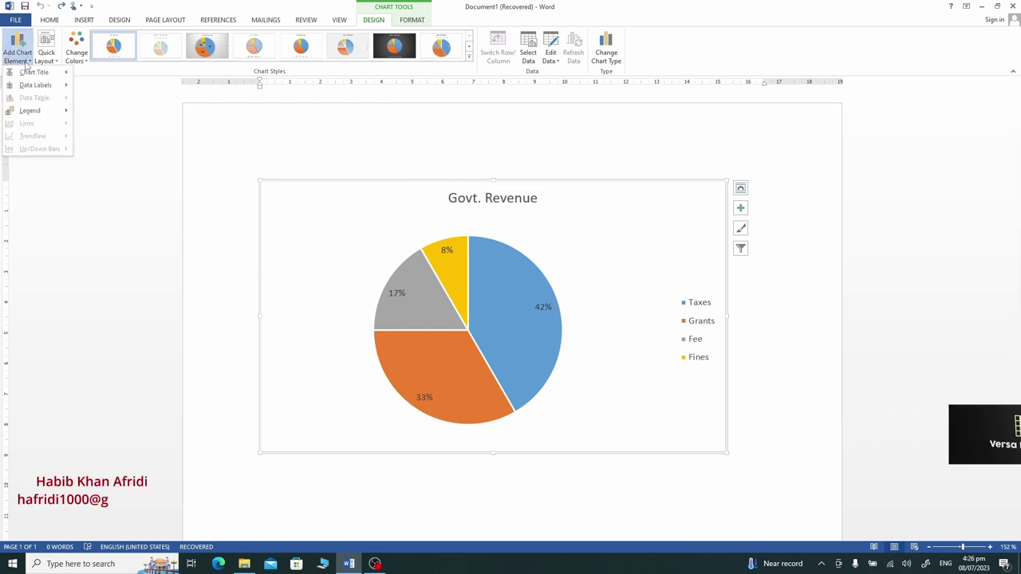
{"action": "mouse_move", "coordinate": [28, 77]}
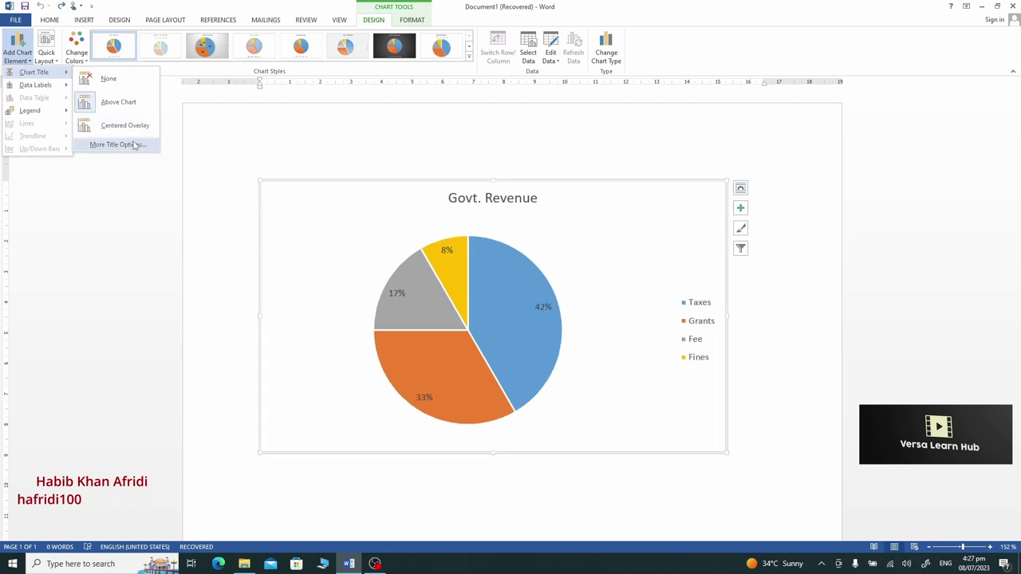
{"action": "left_click", "coordinate": [128, 144]}
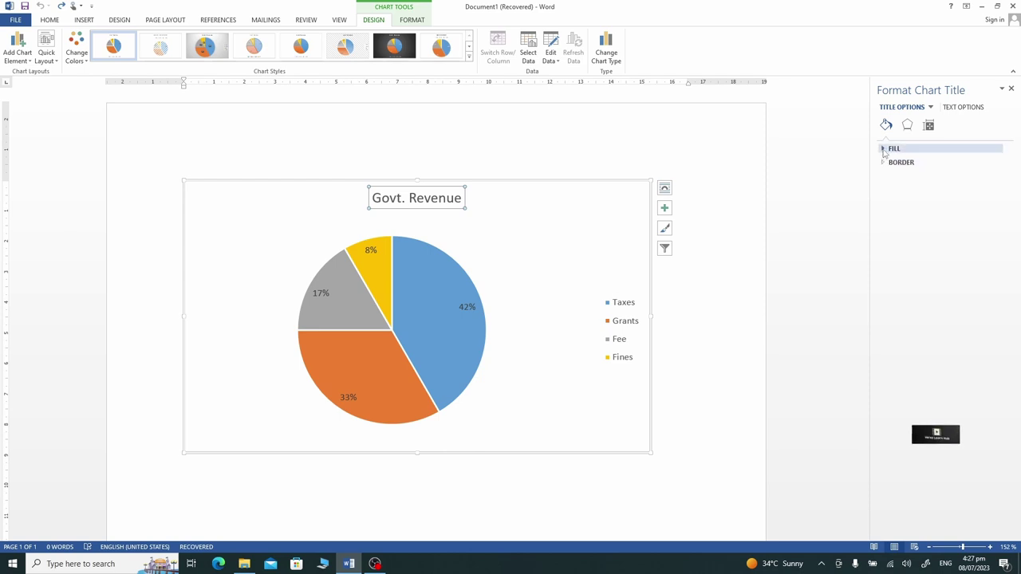
Try No fill on the chart title, then give it a dark blue solid fill
{"action": "left_click", "coordinate": [884, 151]}
{"action": "left_click", "coordinate": [893, 164]}
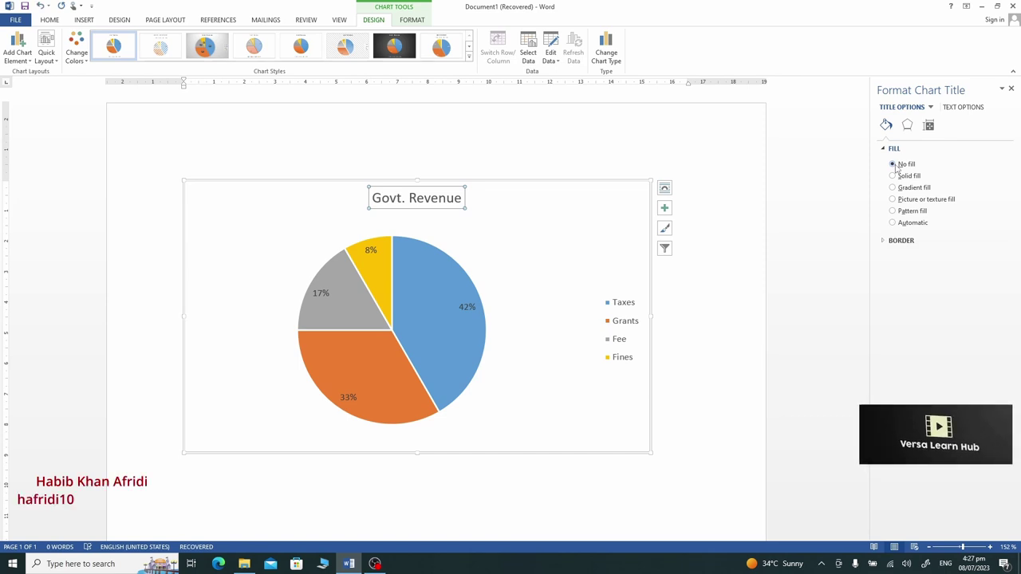
{"action": "left_click", "coordinate": [894, 176]}
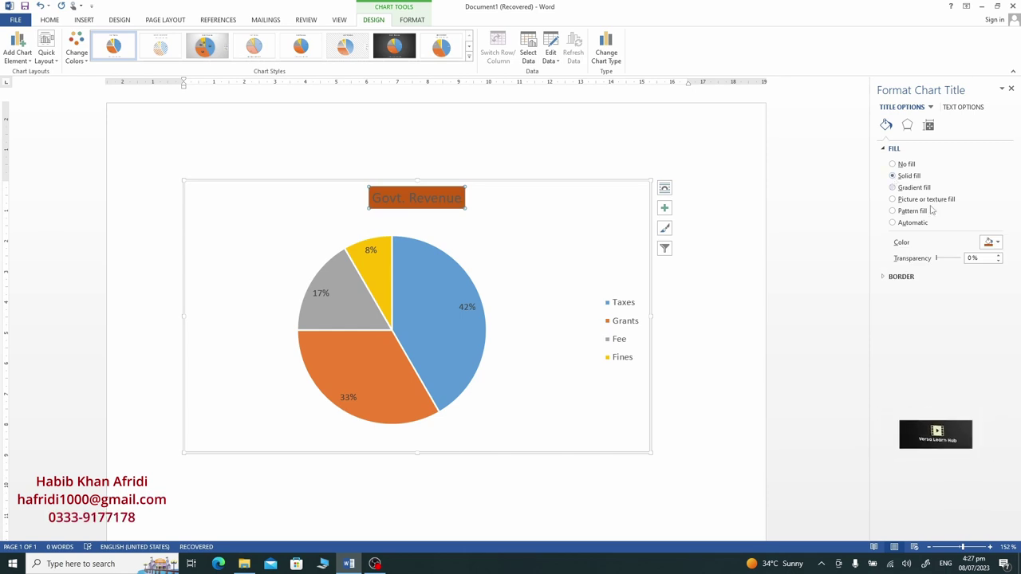
{"action": "left_click", "coordinate": [997, 241]}
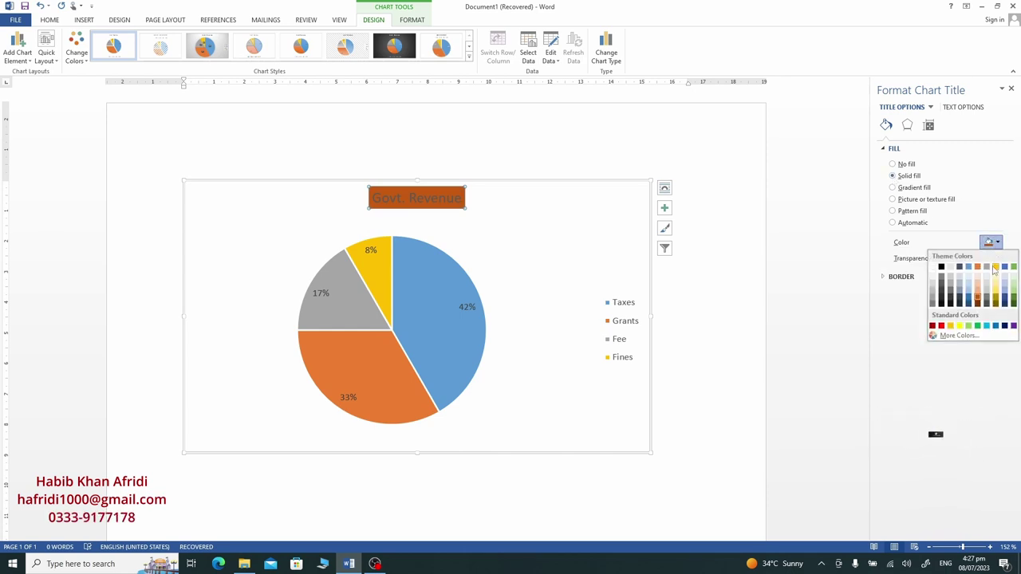
{"action": "left_click", "coordinate": [1004, 299]}
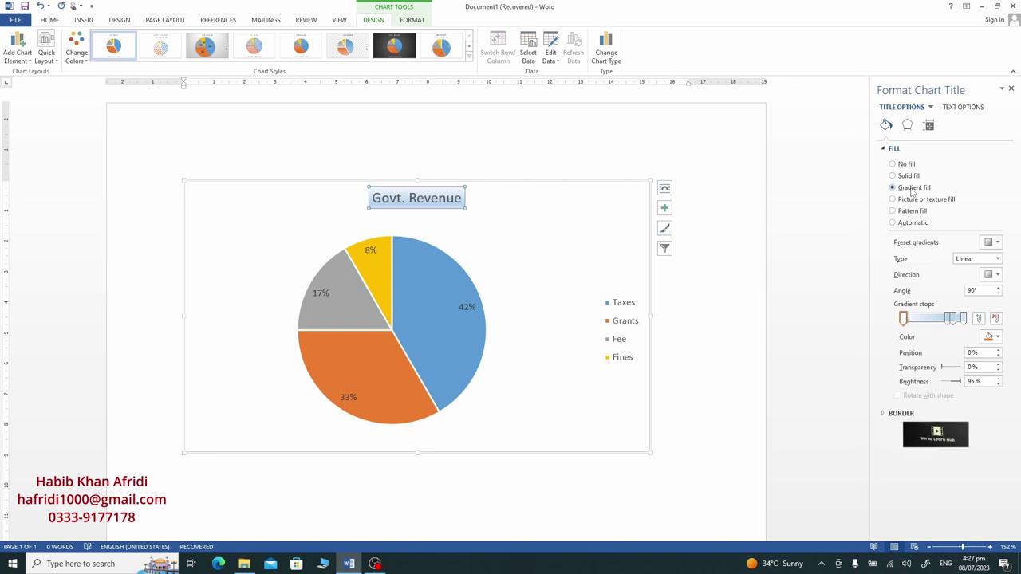
Apply a blue preset gradient to the title, make it Radial, and delete the middle stop
{"action": "left_click", "coordinate": [997, 242]}
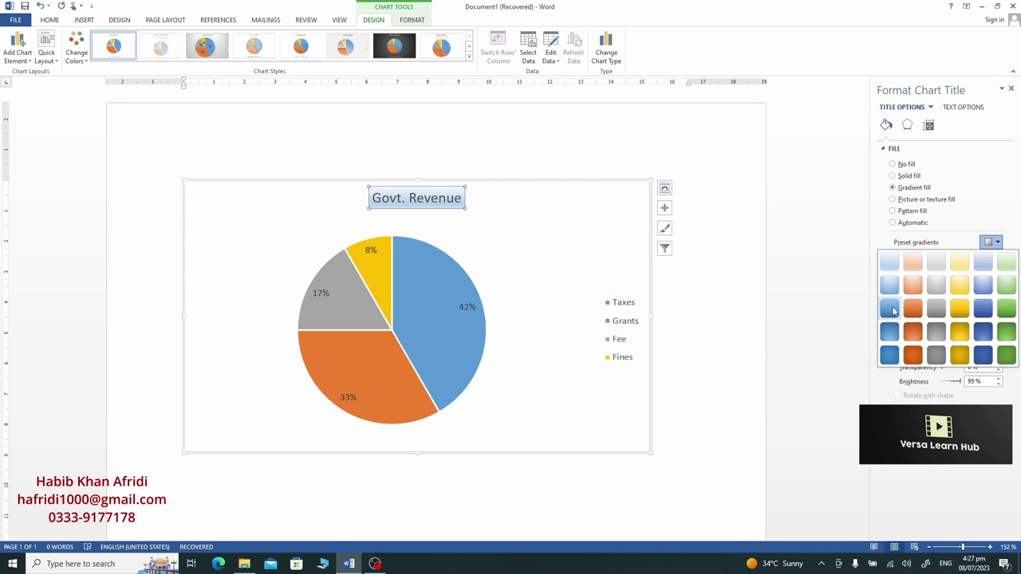
{"action": "left_click", "coordinate": [892, 309]}
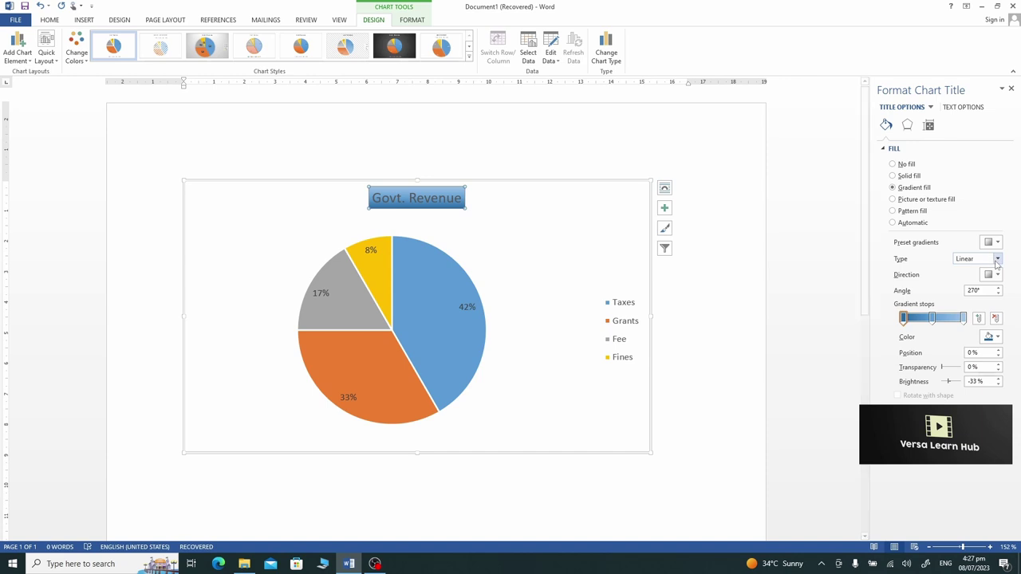
{"action": "left_click", "coordinate": [996, 260]}
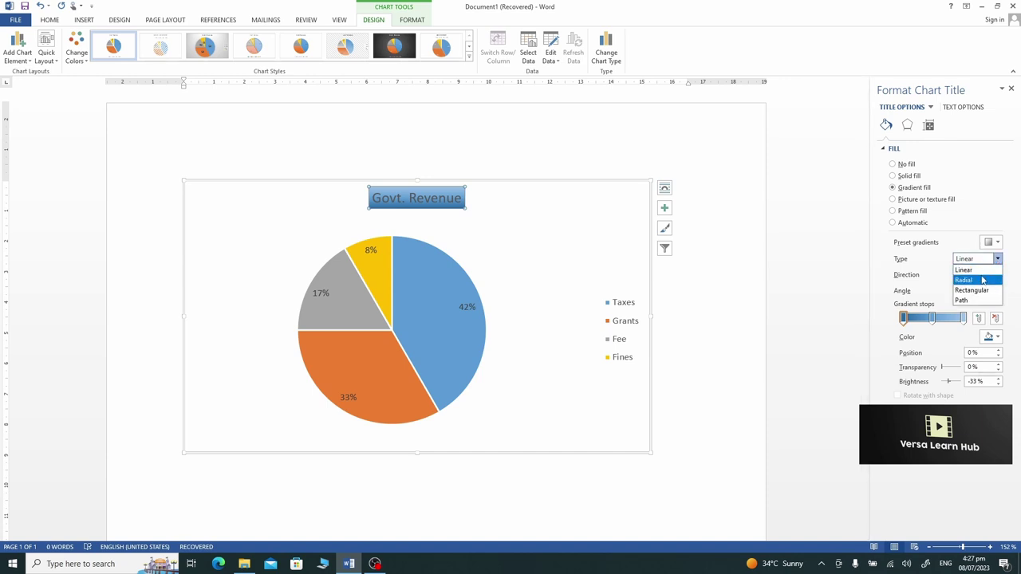
{"action": "left_click", "coordinate": [983, 282]}
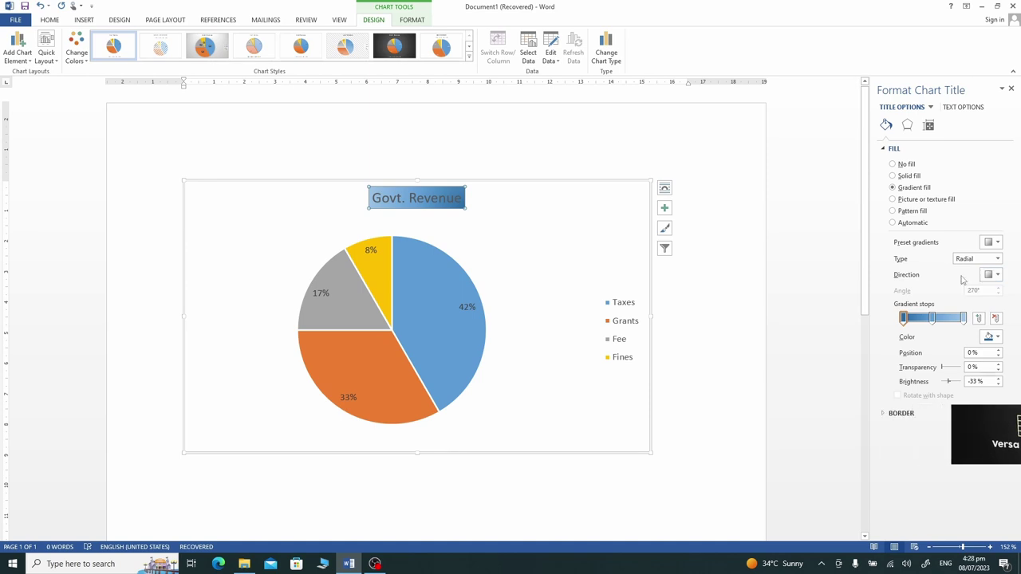
{"action": "left_click", "coordinate": [933, 318]}
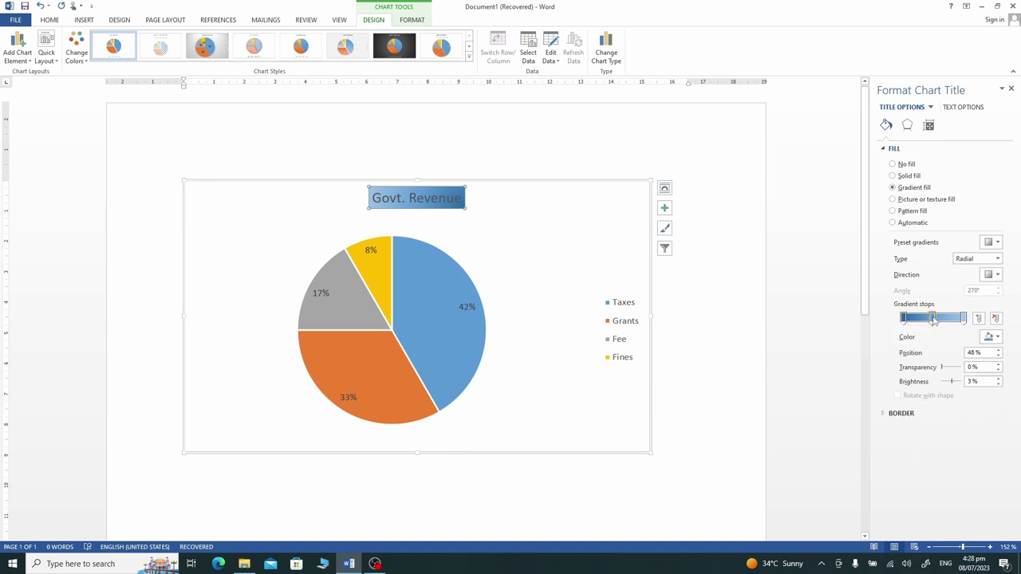
{"action": "left_click_drag", "start_coordinate": [938, 319], "coordinate": [925, 319]}
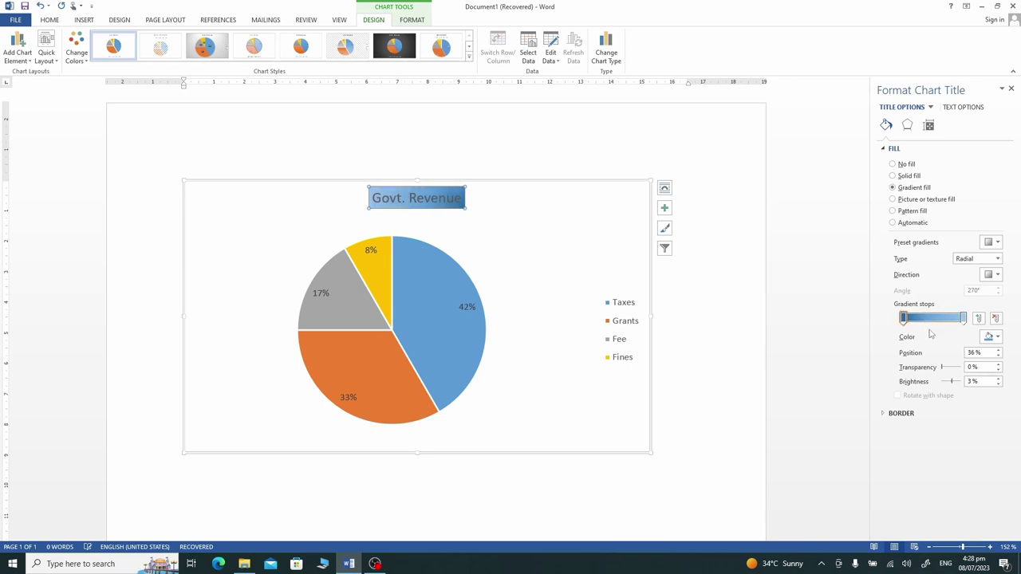
{"action": "left_click_drag", "start_coordinate": [931, 334], "coordinate": [932, 339]}
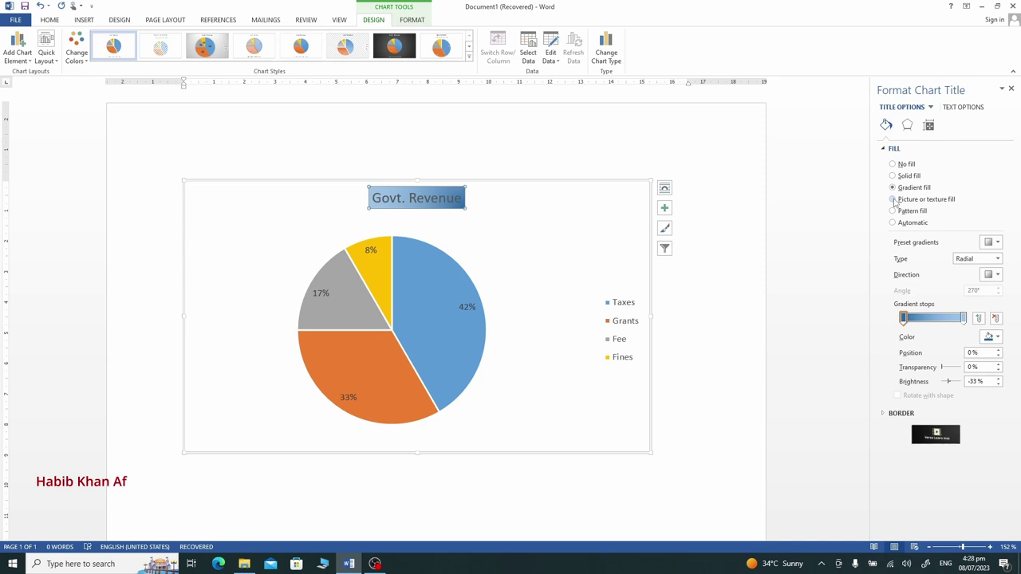
Switch the title to Picture or texture fill using the Desktop's Foot Ball image
{"action": "left_click", "coordinate": [892, 200]}
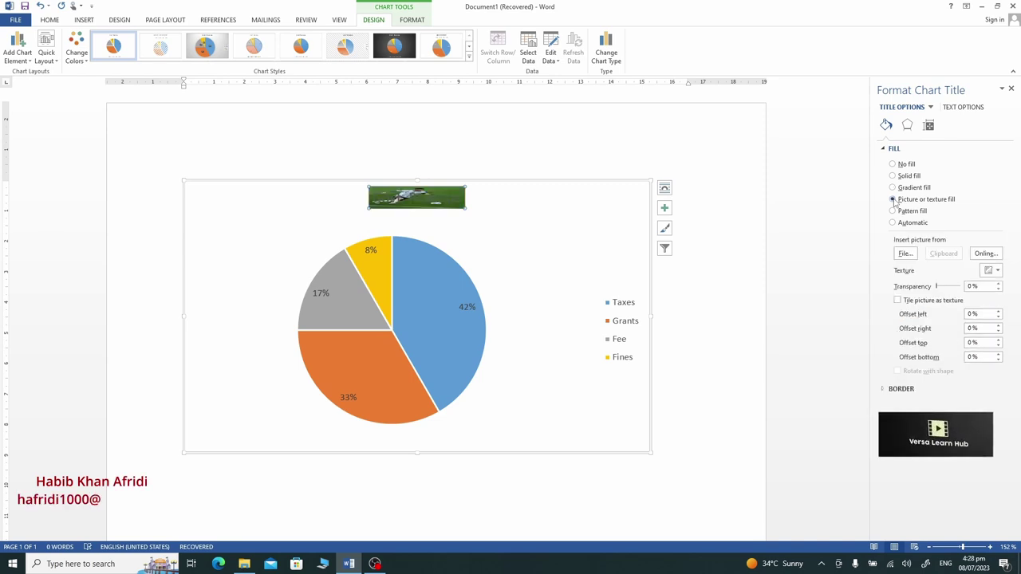
{"action": "left_click", "coordinate": [905, 253]}
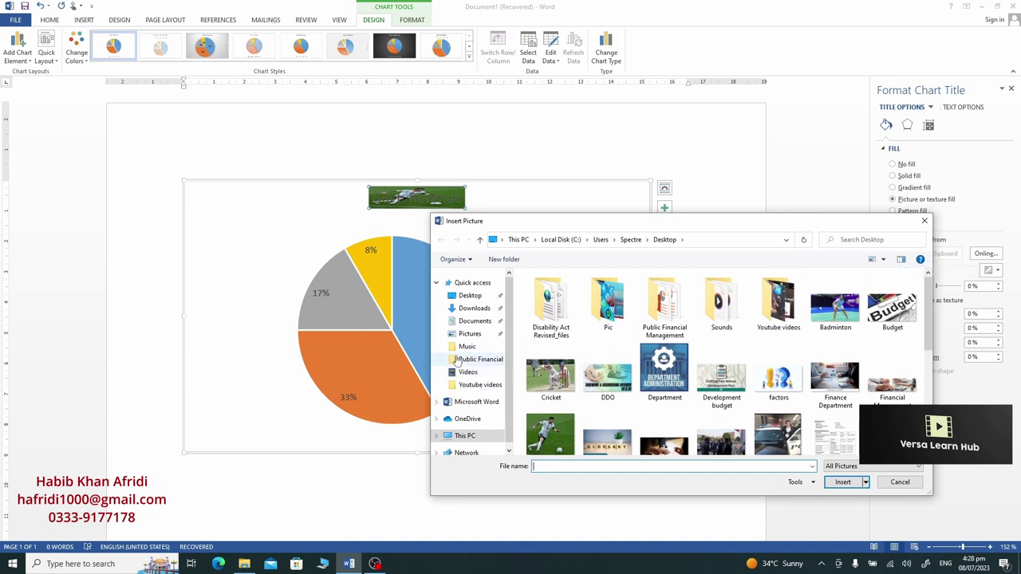
{"action": "left_click", "coordinate": [483, 297]}
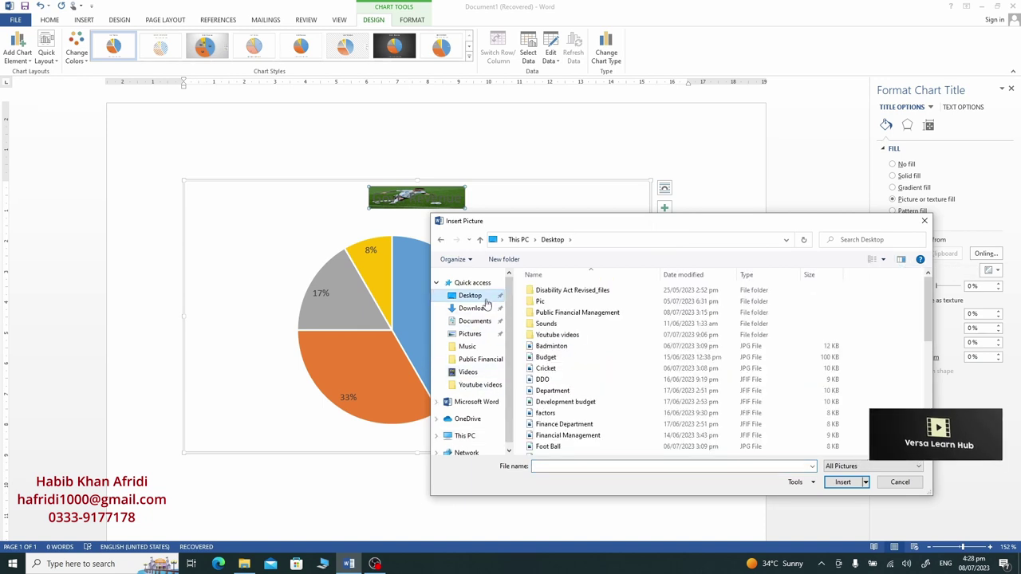
{"action": "left_click", "coordinate": [548, 447]}
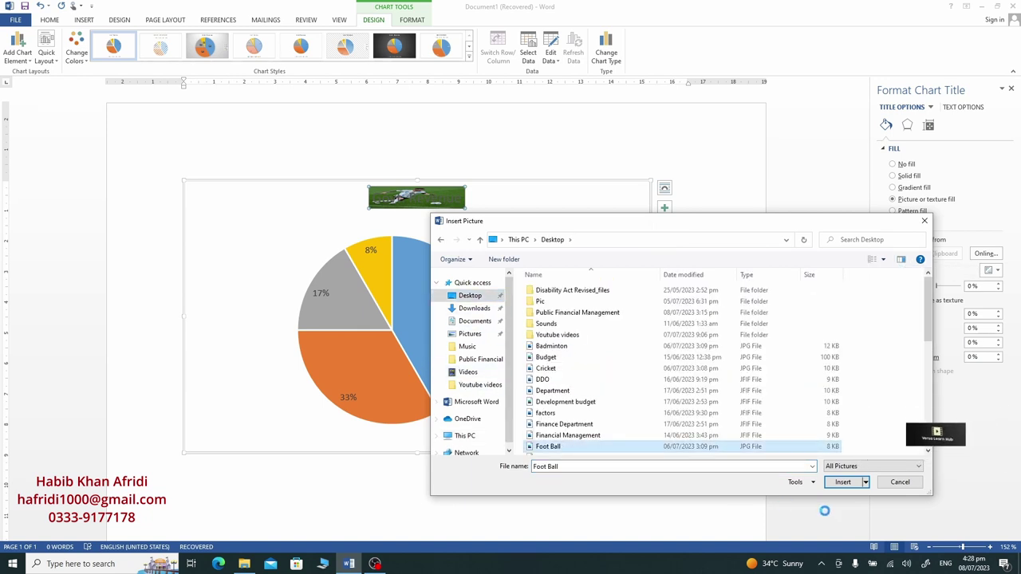
{"action": "left_click", "coordinate": [843, 483]}
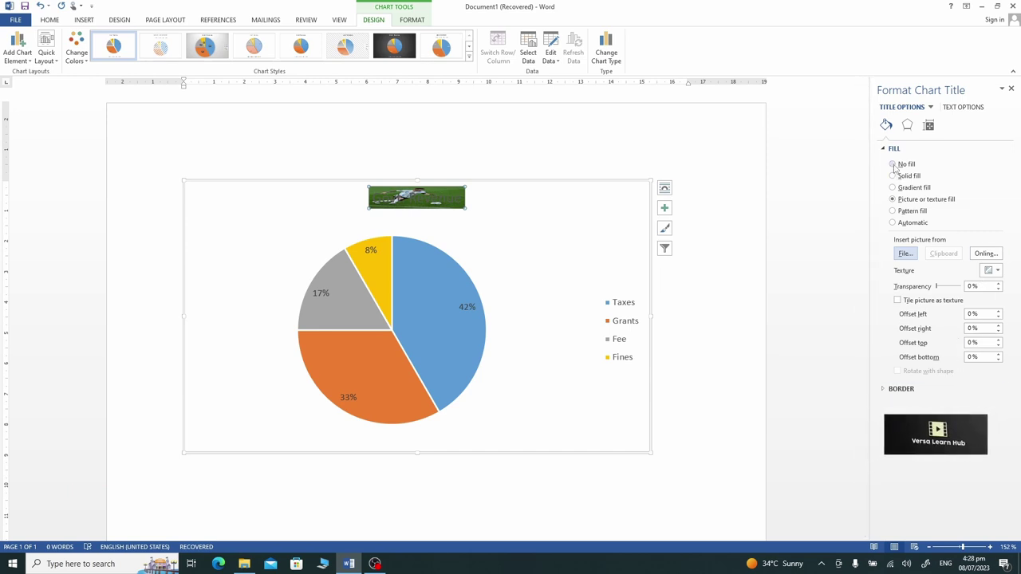
Set the title's fill to No fill and give it a solid outline raised to 2.25 pt
{"action": "left_click", "coordinate": [893, 164]}
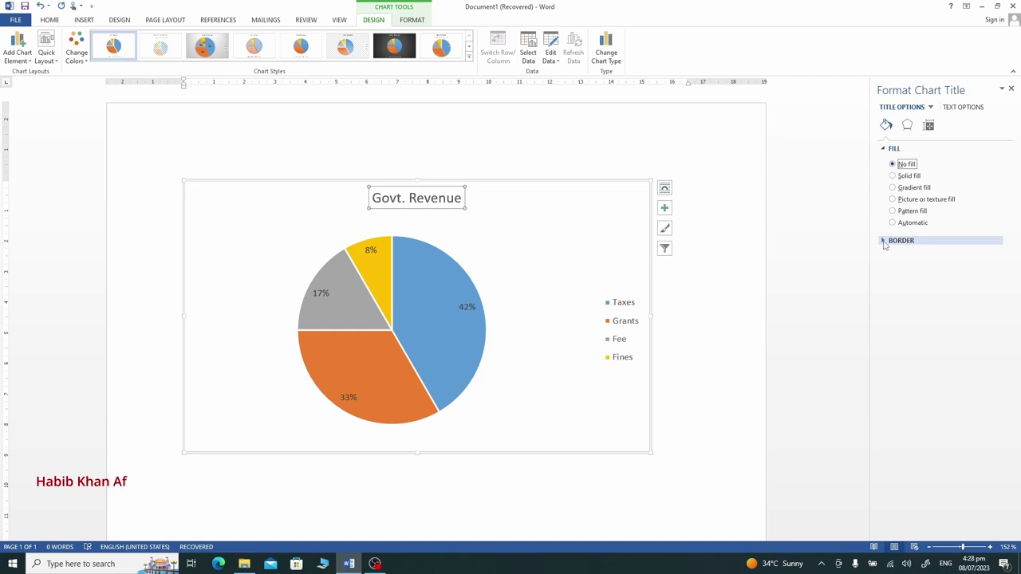
{"action": "left_click", "coordinate": [884, 241]}
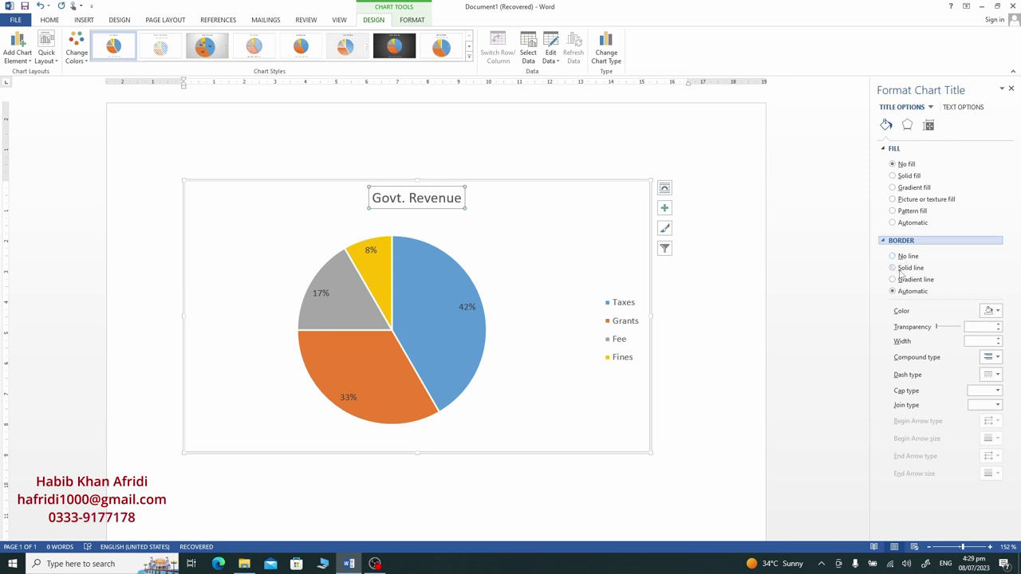
{"action": "left_click", "coordinate": [902, 270]}
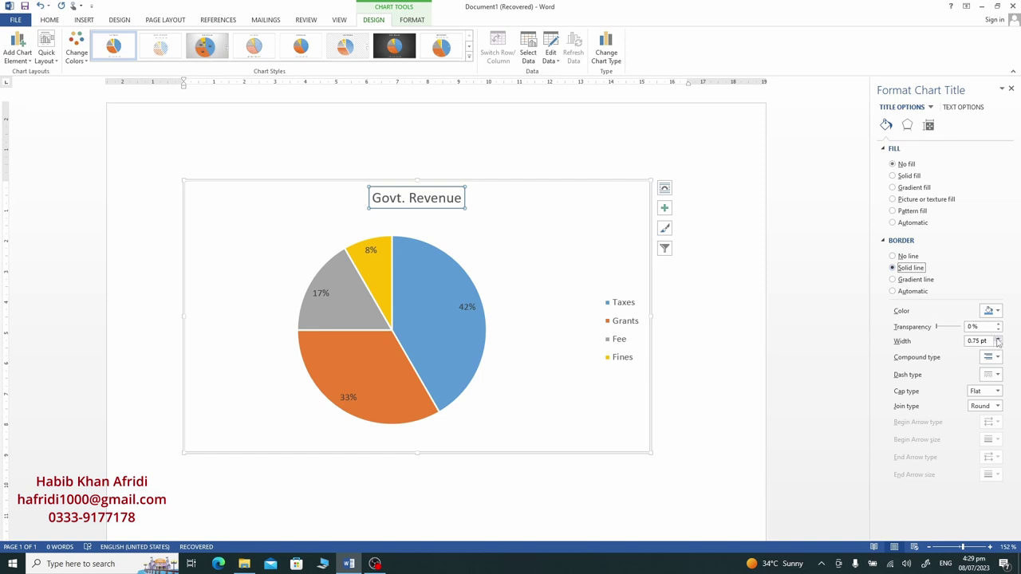
{"action": "left_click", "coordinate": [998, 338]}
{"action": "left_click", "coordinate": [998, 338]}
{"action": "left_click", "coordinate": [998, 338]}
{"action": "left_click", "coordinate": [998, 338]}
{"action": "left_click", "coordinate": [998, 338]}
{"action": "left_click", "coordinate": [998, 339]}
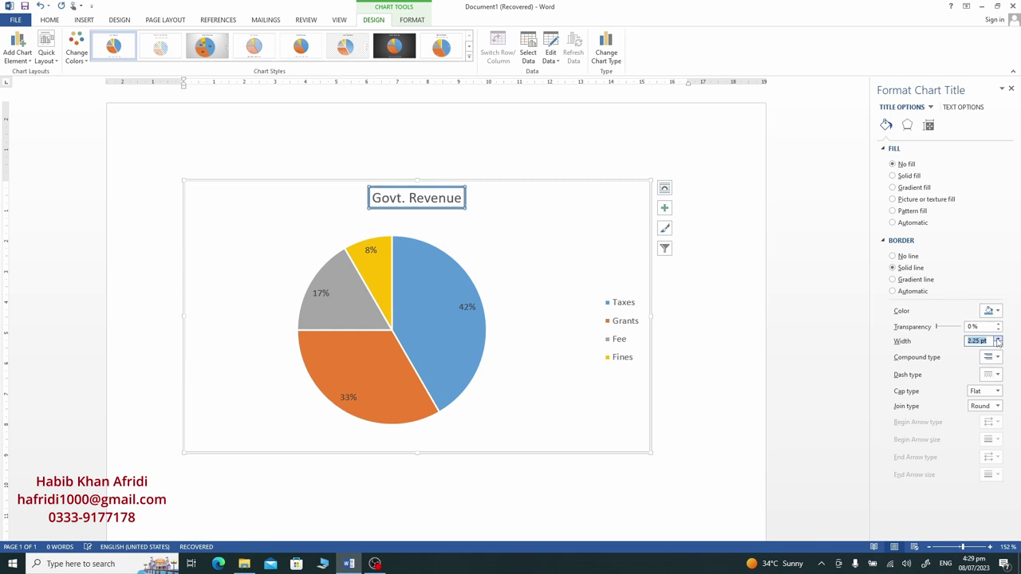
{"action": "left_click", "coordinate": [998, 338]}
Thin the title outline back to 0.75 pt and make it a gradient line
{"action": "left_click", "coordinate": [998, 343]}
{"action": "left_click", "coordinate": [998, 344]}
{"action": "left_click", "coordinate": [998, 344]}
{"action": "left_click", "coordinate": [999, 344]}
{"action": "left_click", "coordinate": [998, 344]}
{"action": "left_click", "coordinate": [999, 344]}
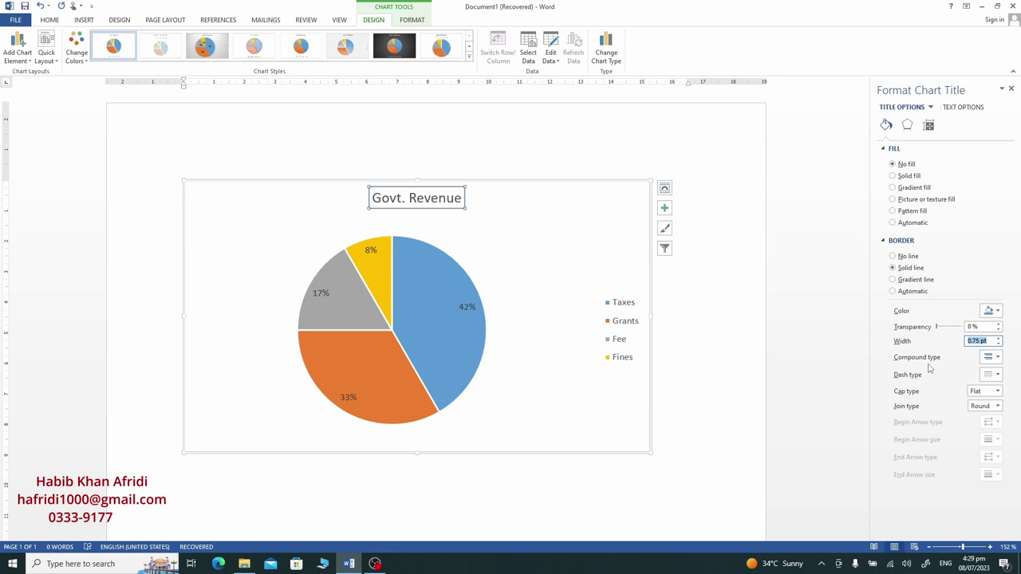
{"action": "left_click", "coordinate": [909, 281]}
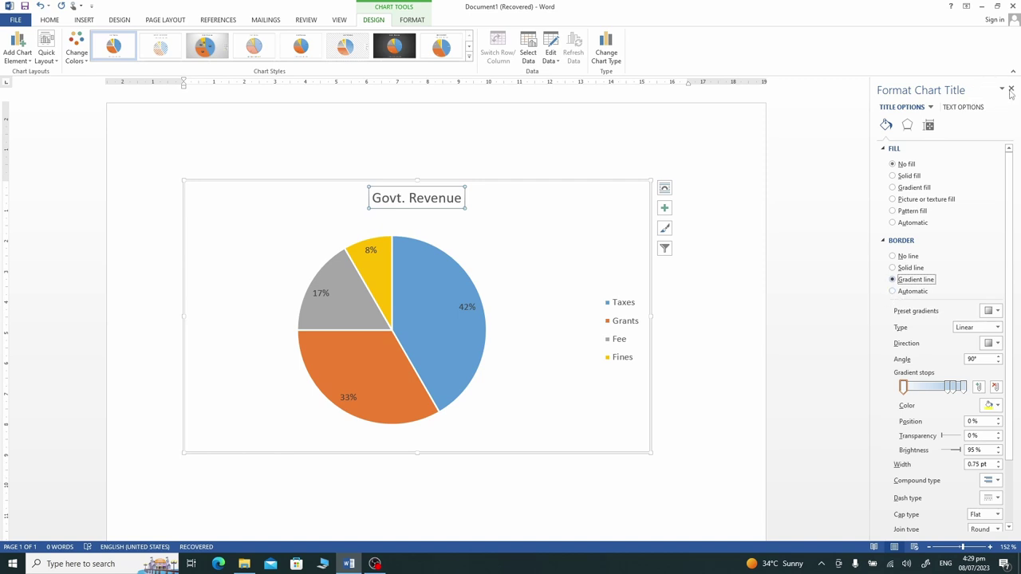
{"action": "left_click", "coordinate": [1011, 90]}
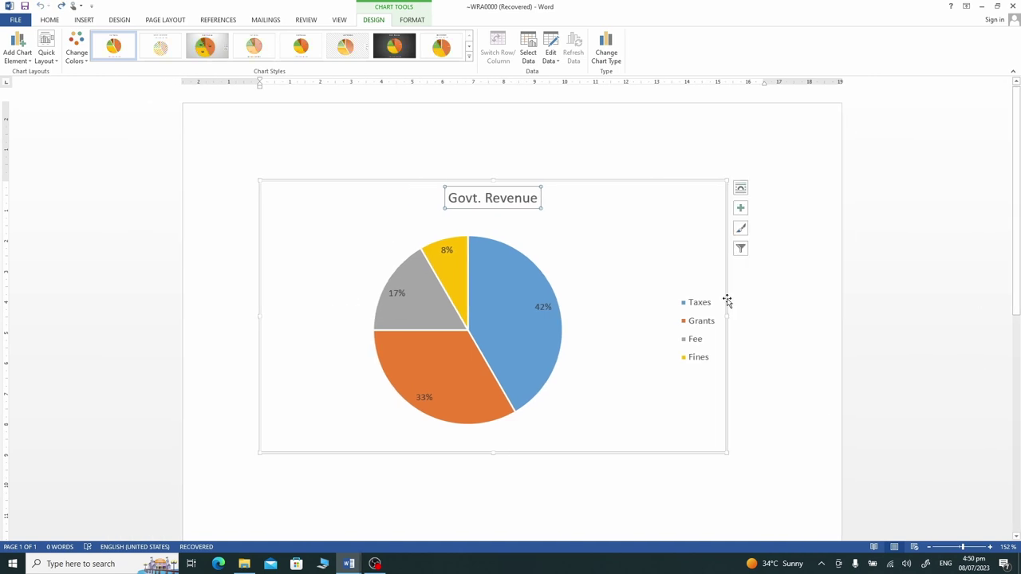
{"action": "left_click", "coordinate": [727, 301]}
{"action": "left_click", "coordinate": [30, 64]}
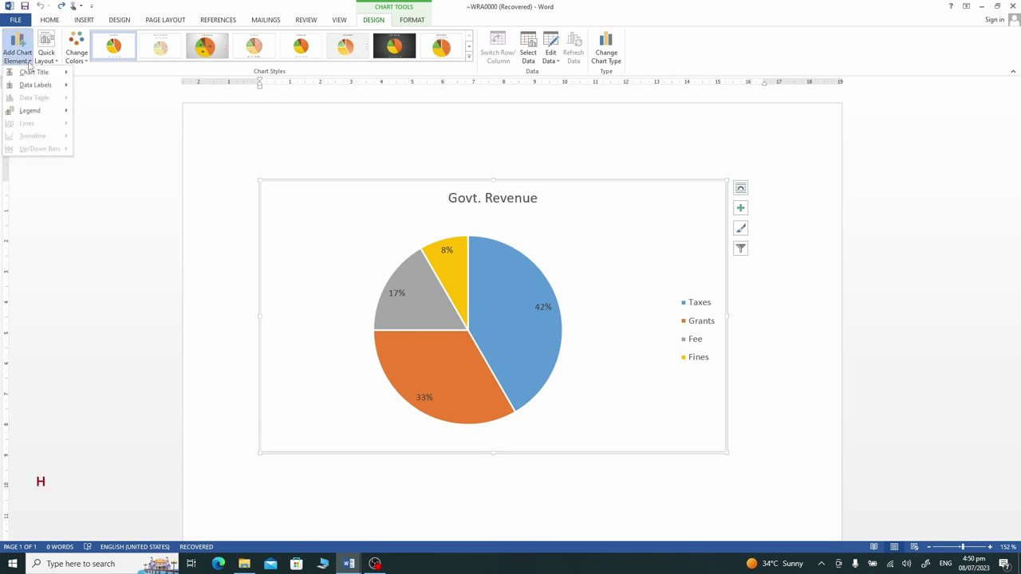
{"action": "mouse_move", "coordinate": [39, 87]}
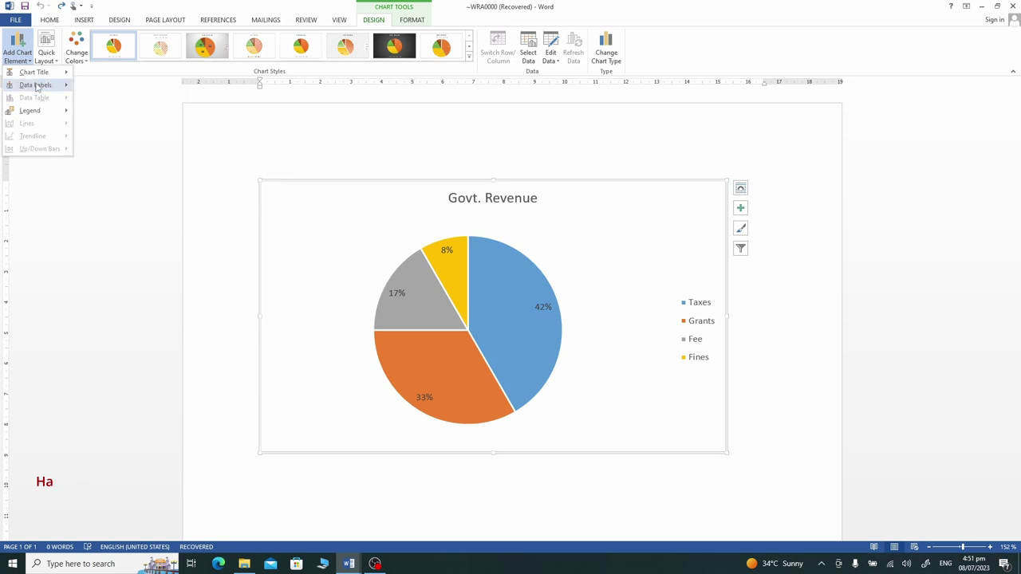
Set the chart legend position to Bottom, beneath the pie
{"action": "mouse_move", "coordinate": [30, 70]}
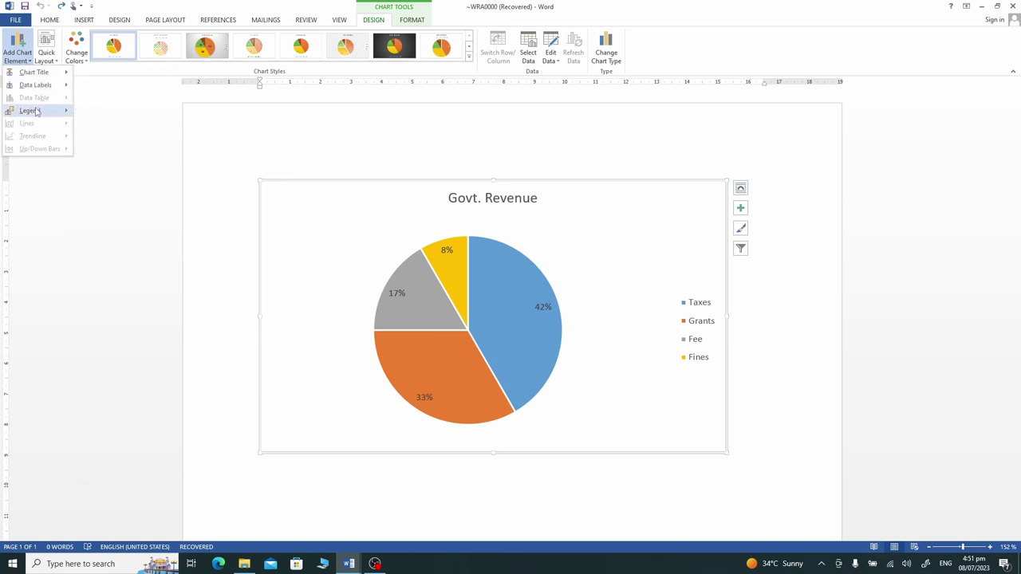
{"action": "mouse_move", "coordinate": [35, 112]}
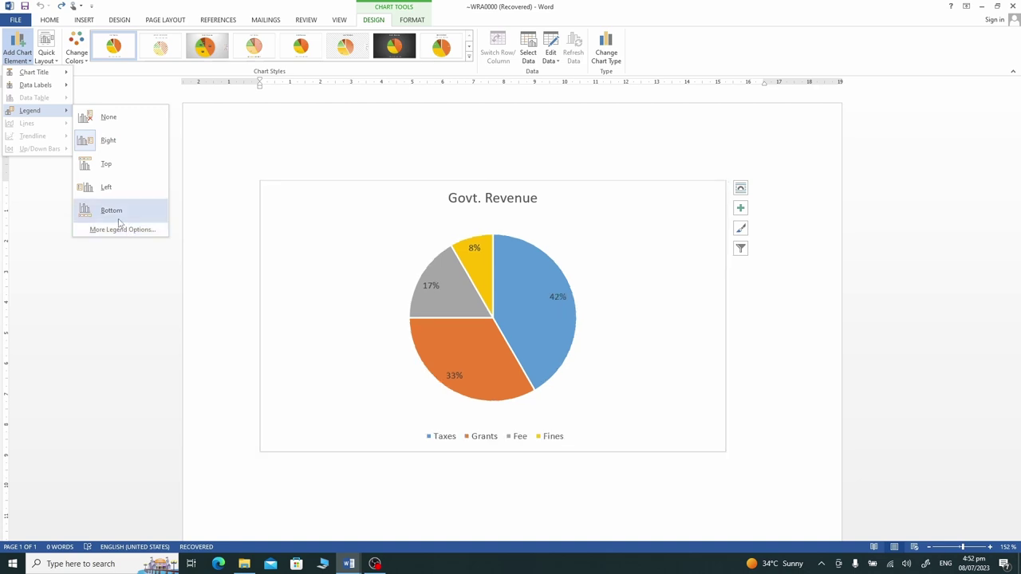
{"action": "left_click", "coordinate": [118, 221]}
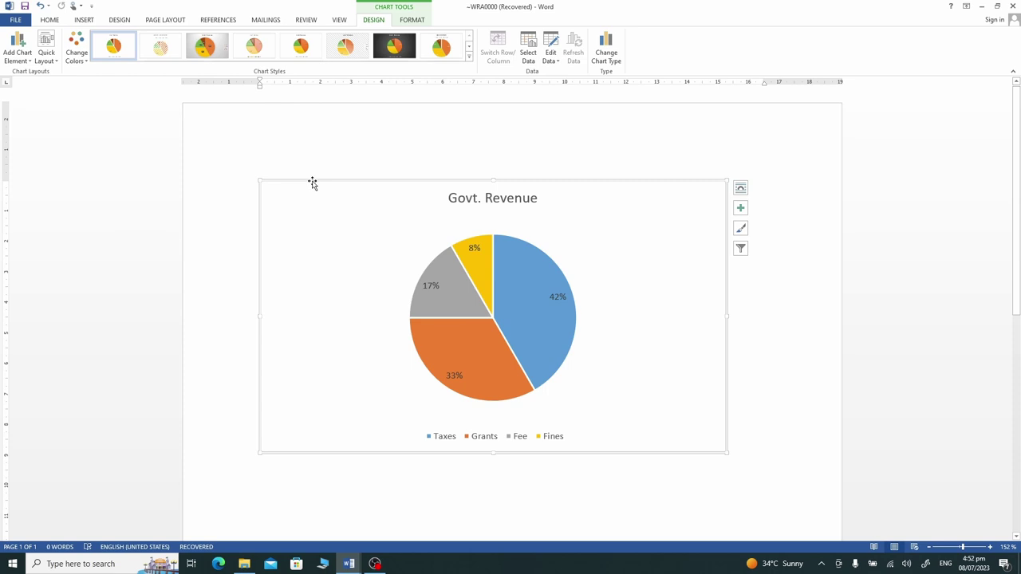
Apply the Colorful orange, yellow, green and brown colour set to the pie slices
{"action": "left_click", "coordinate": [83, 64]}
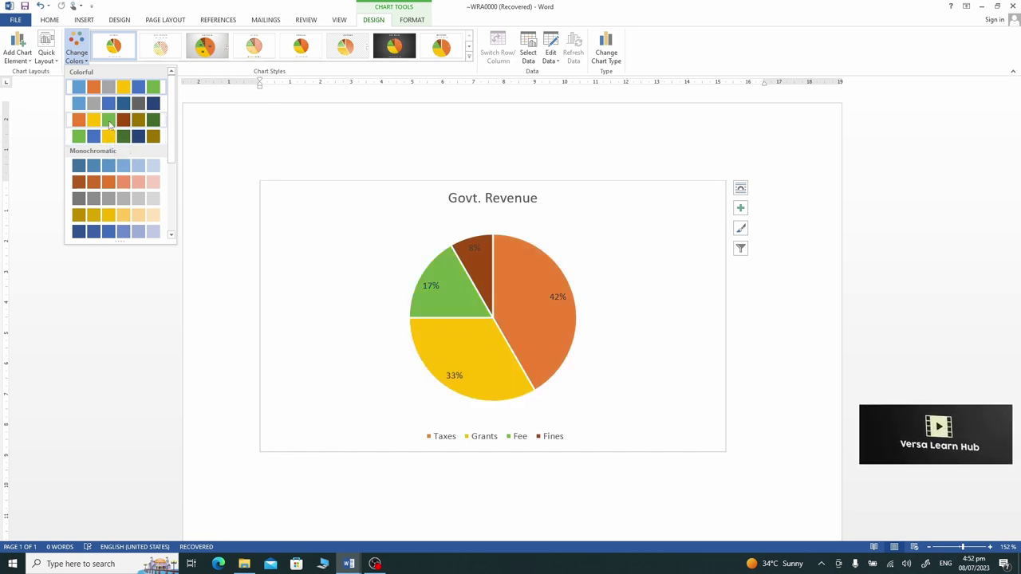
{"action": "left_click", "coordinate": [109, 124]}
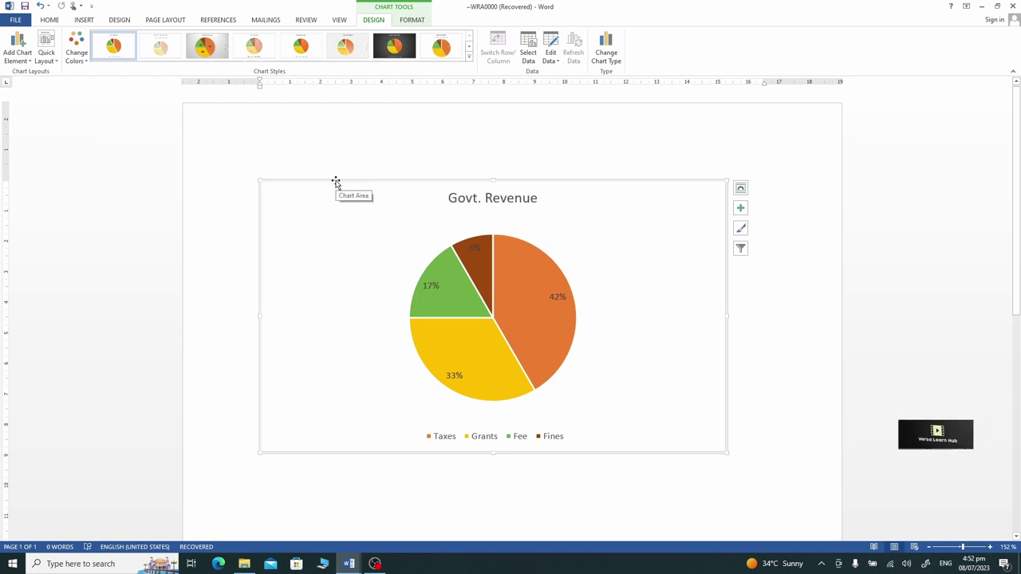
Apply chart Style 3, with its grey gradient background and dark boxed percentage labels
{"action": "left_click", "coordinate": [470, 57]}
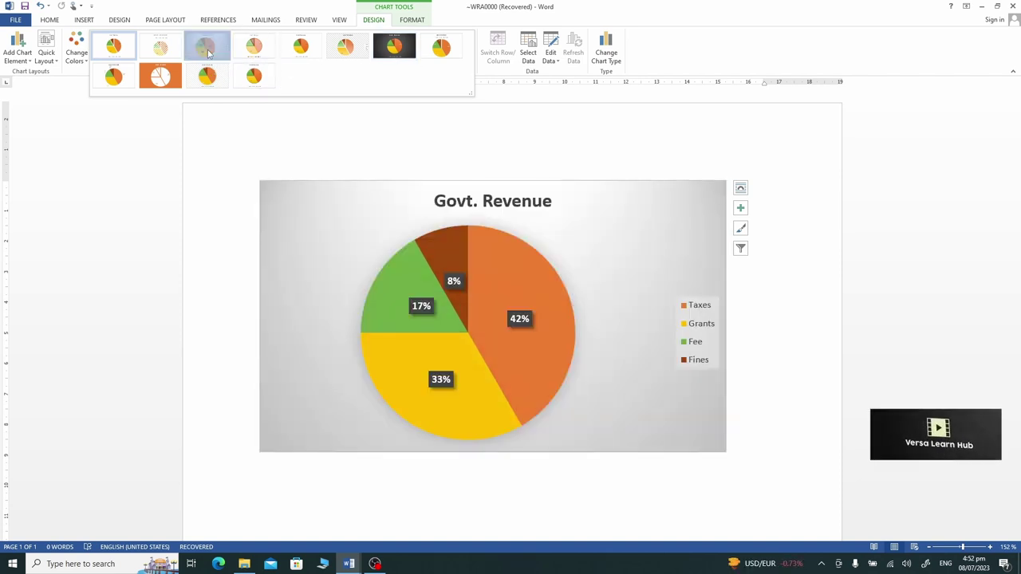
{"action": "left_click", "coordinate": [207, 51]}
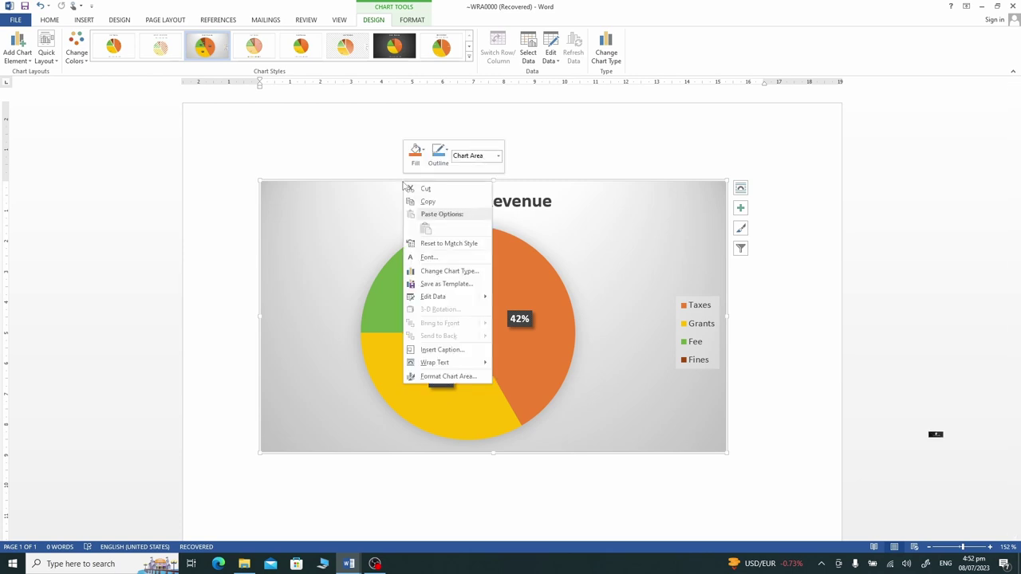
Add a Loan Recovery row with value 10 in the chart data and widen column A
{"action": "left_click", "coordinate": [442, 299]}
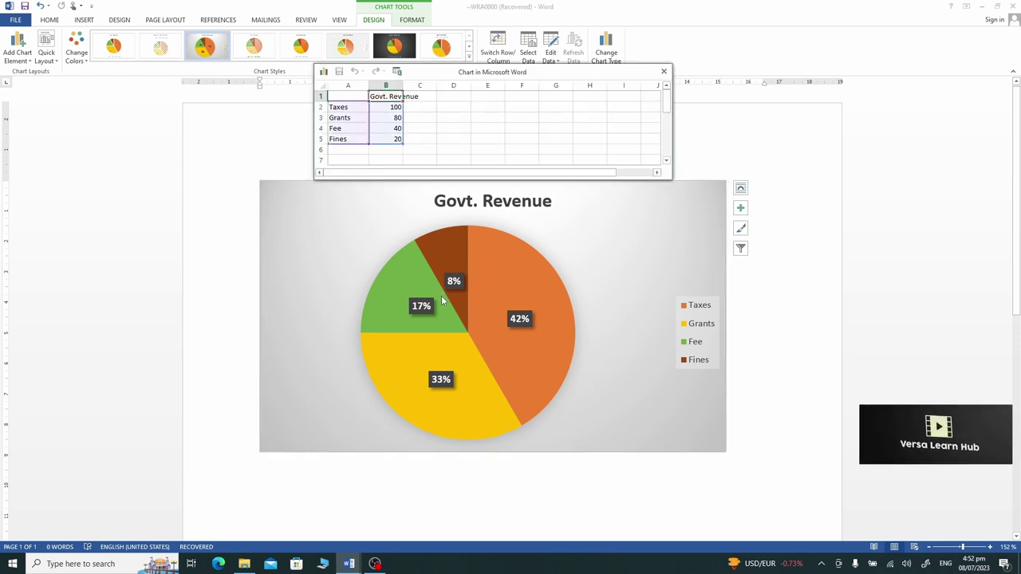
{"action": "left_click", "coordinate": [394, 138]}
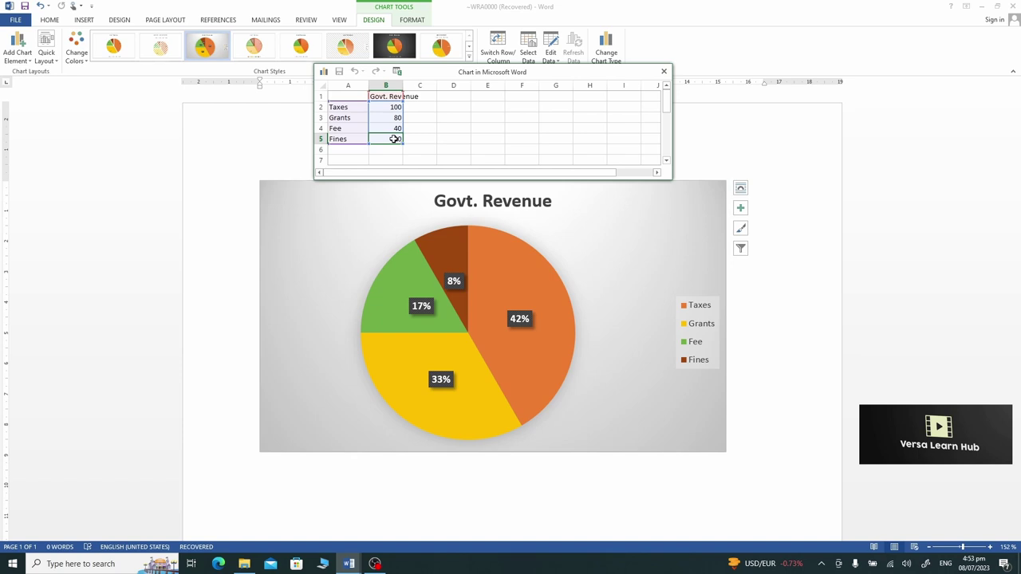
{"action": "key", "text": "Return"}
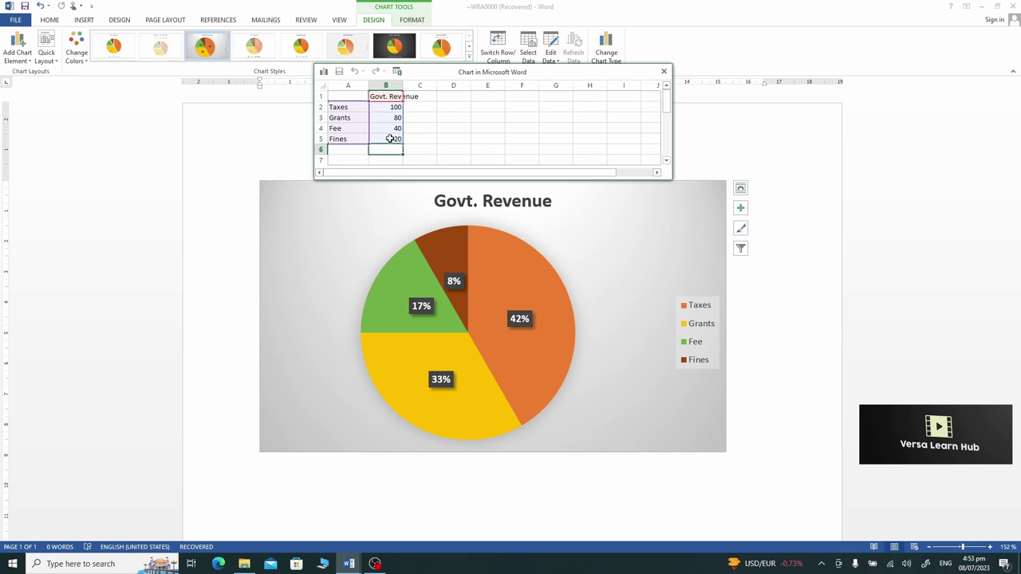
{"action": "left_click", "coordinate": [390, 139]}
{"action": "key", "text": "Tab"}
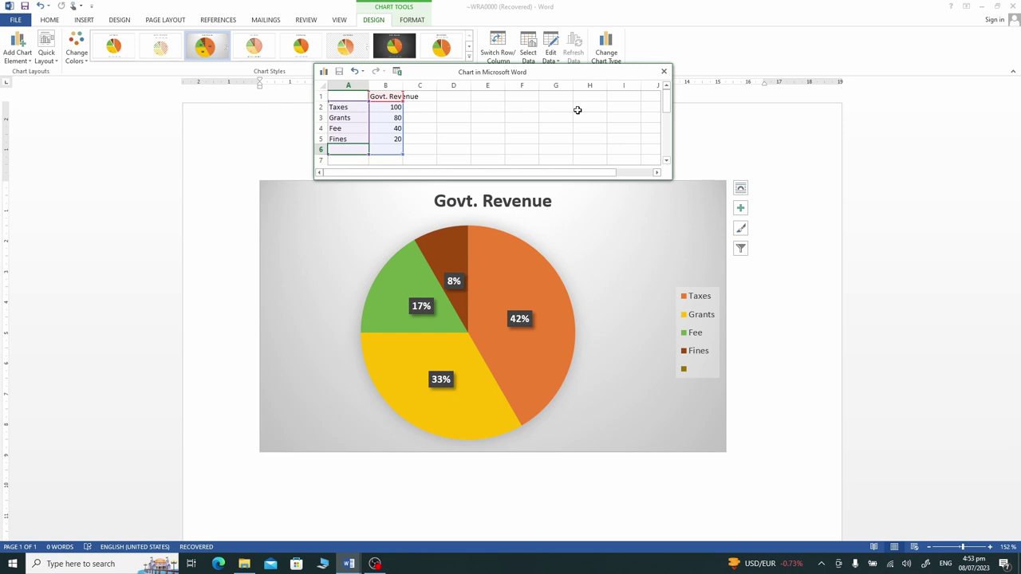
{"action": "type", "text": "Loan Recovery"}
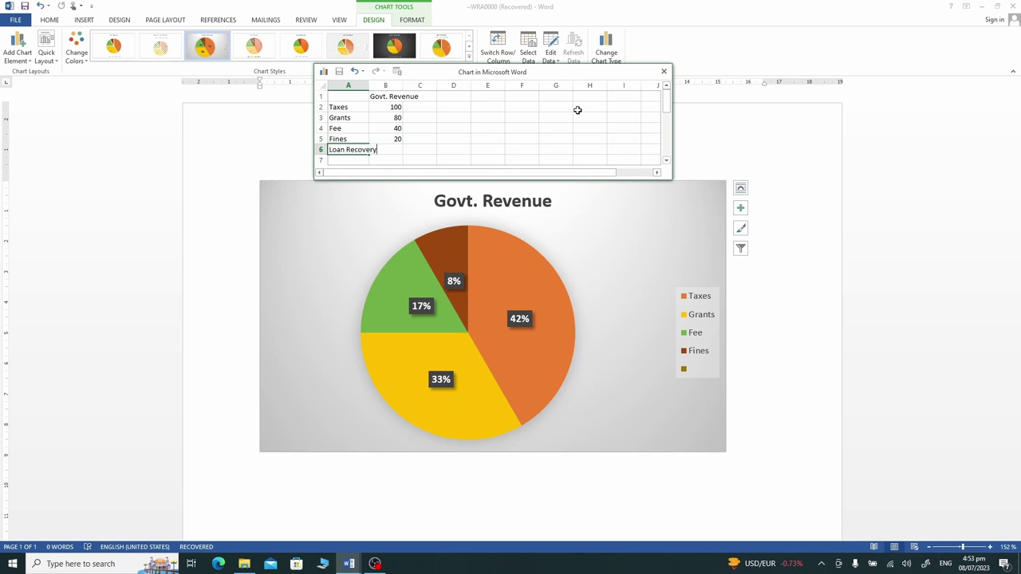
{"action": "key", "text": "Tab"}
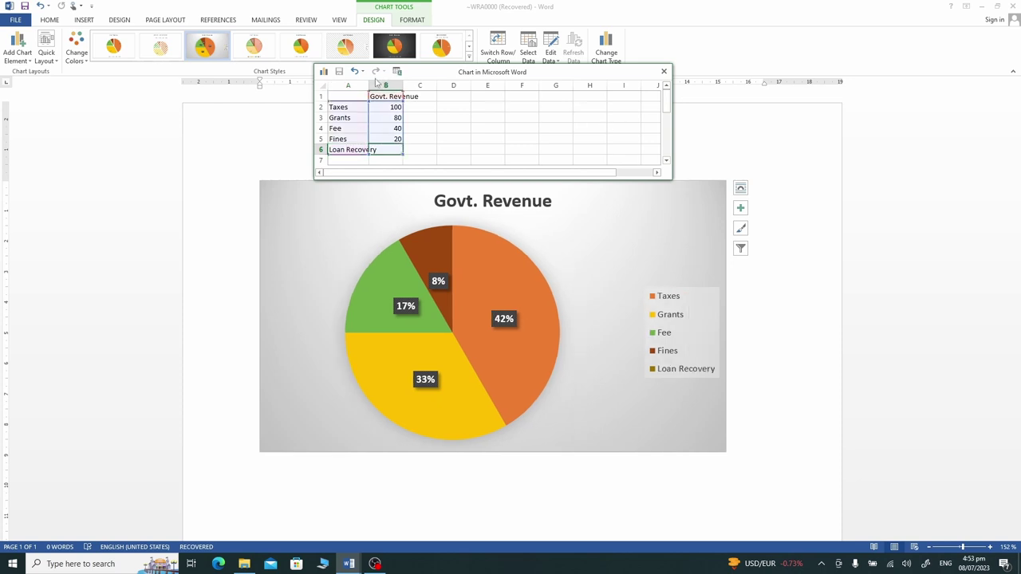
{"action": "double_click", "coordinate": [369, 86]}
{"action": "type", "text": "10"}
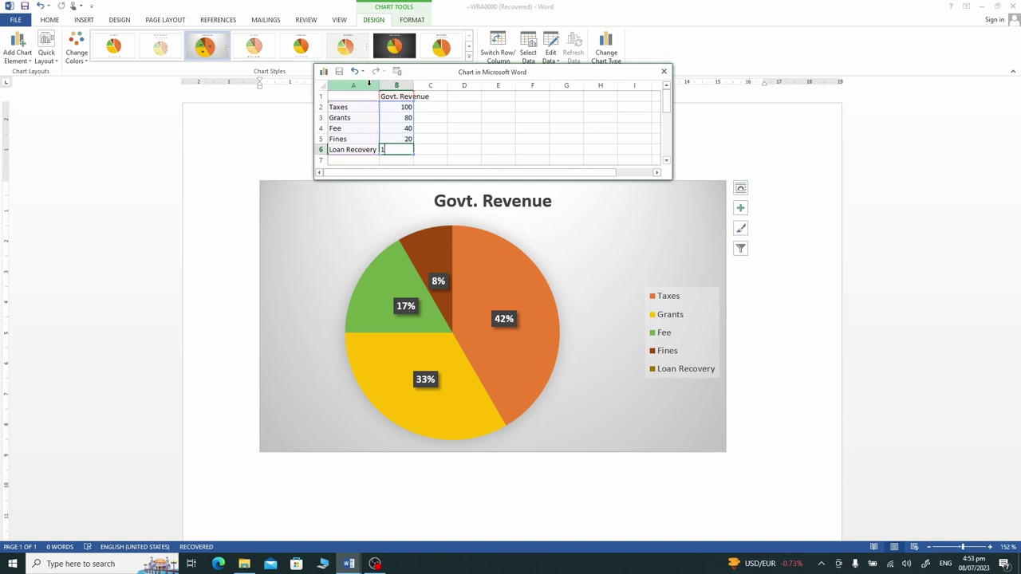
{"action": "key", "text": "Return"}
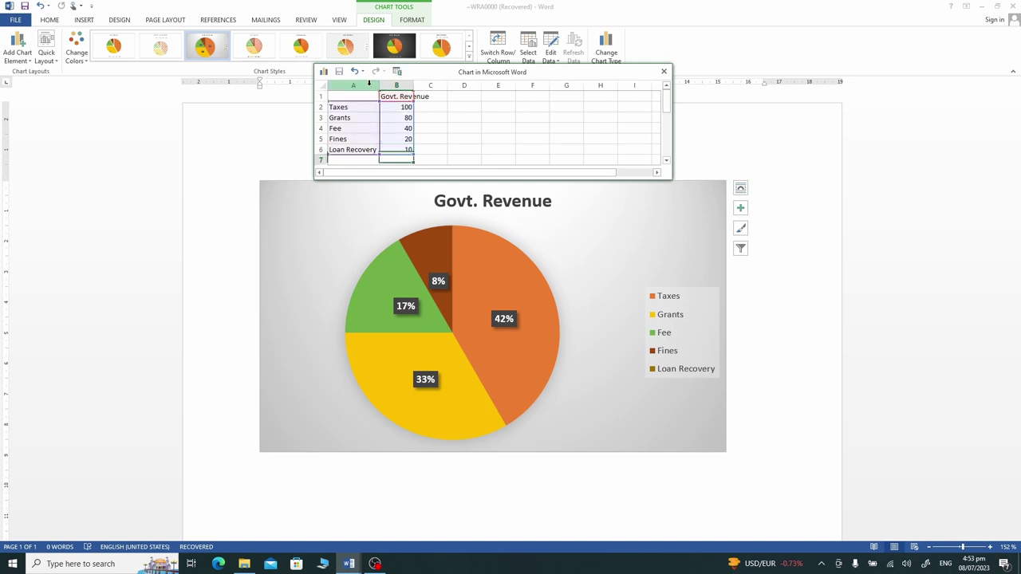
Delete the Fee row from the chart data, then undo to restore it
{"action": "mouse_move", "coordinate": [425, 311]}
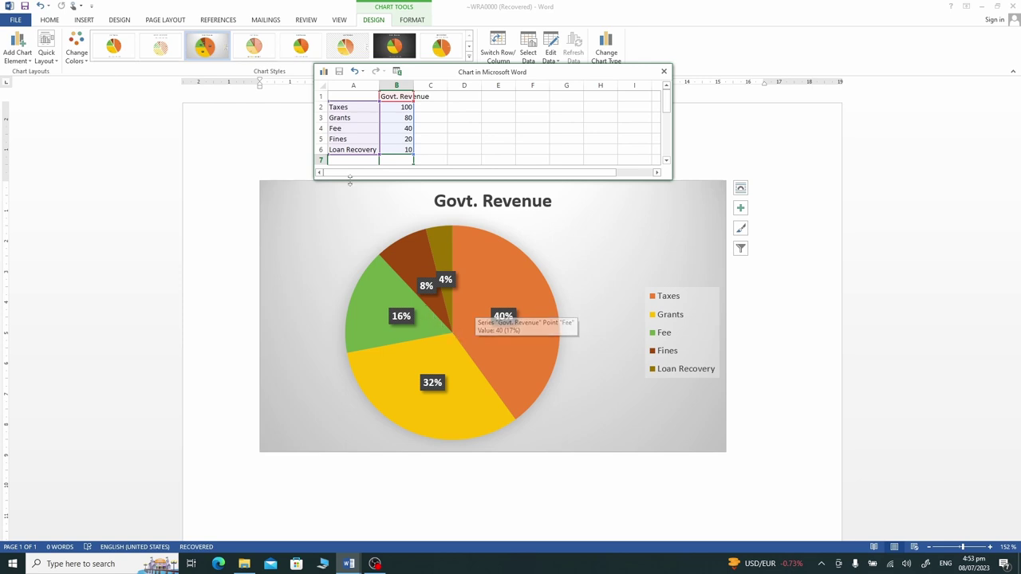
{"action": "left_click", "coordinate": [320, 129]}
{"action": "right_click", "coordinate": [321, 130]}
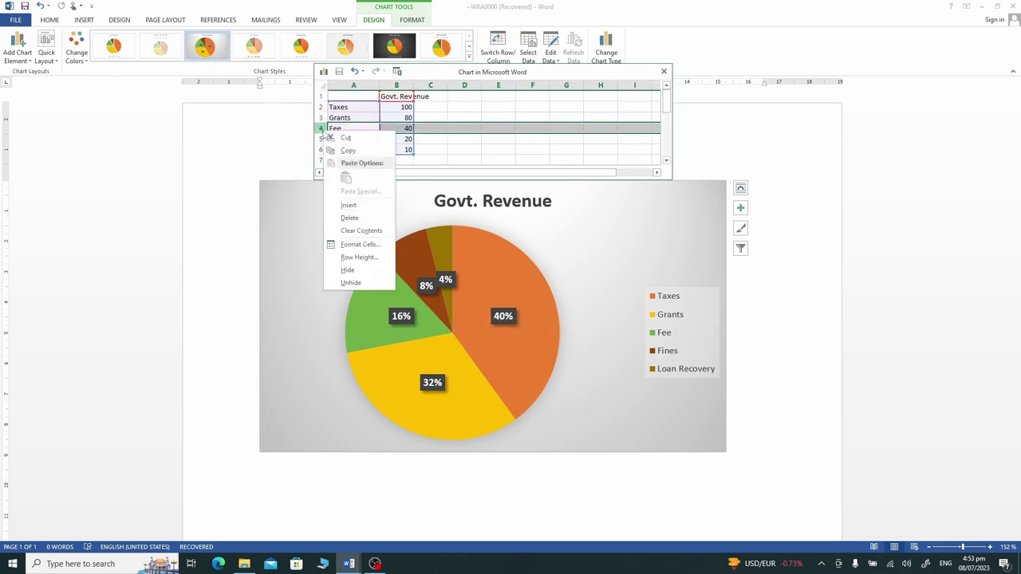
{"action": "left_click", "coordinate": [361, 218]}
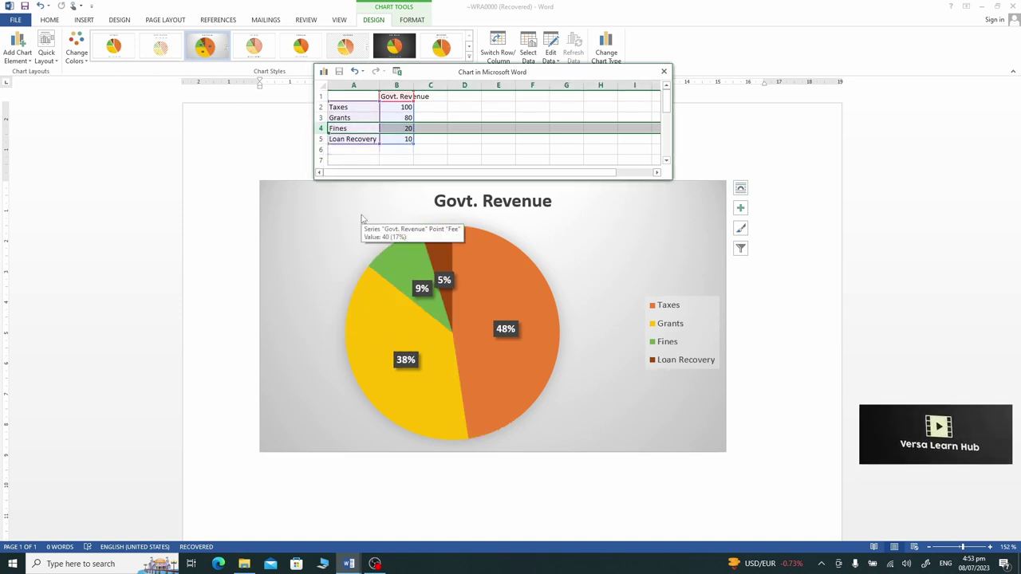
{"action": "key", "text": "ctrl+z"}
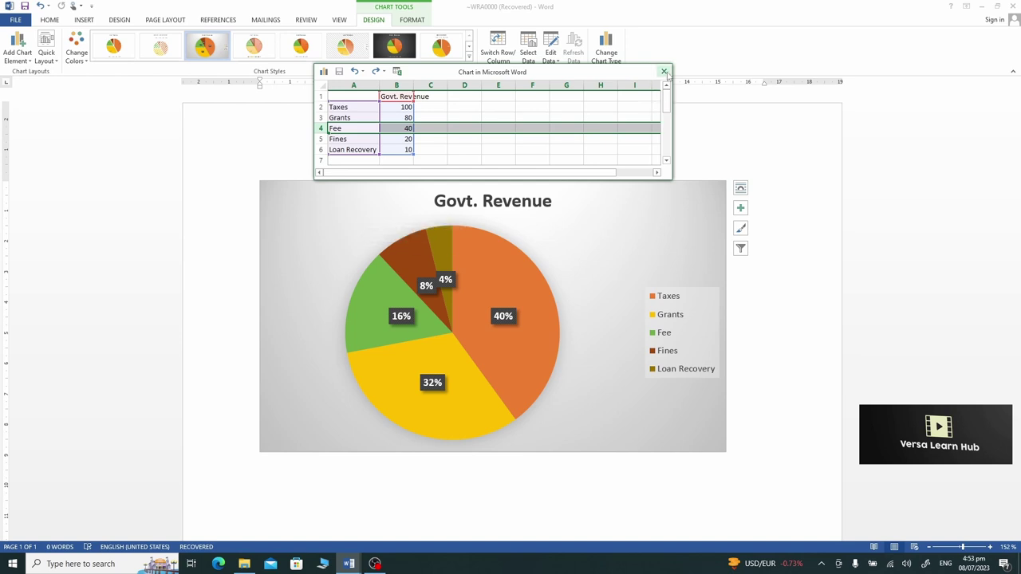
Close the chart data sheet and minimise OBS Studio to show the Word chart again
{"action": "left_click", "coordinate": [665, 72]}
{"action": "key", "text": "alt+Tab"}
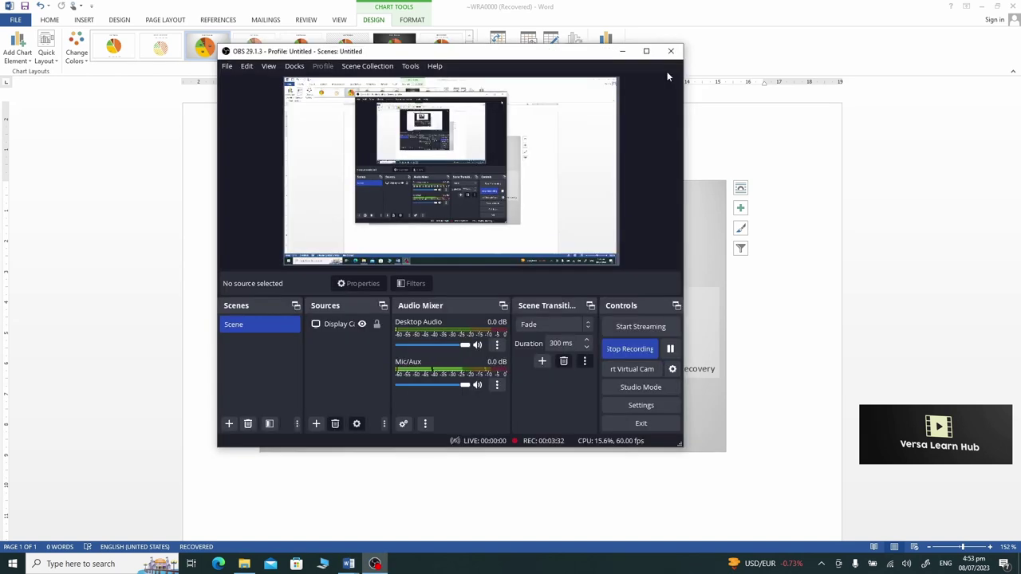
{"action": "left_click", "coordinate": [623, 51]}
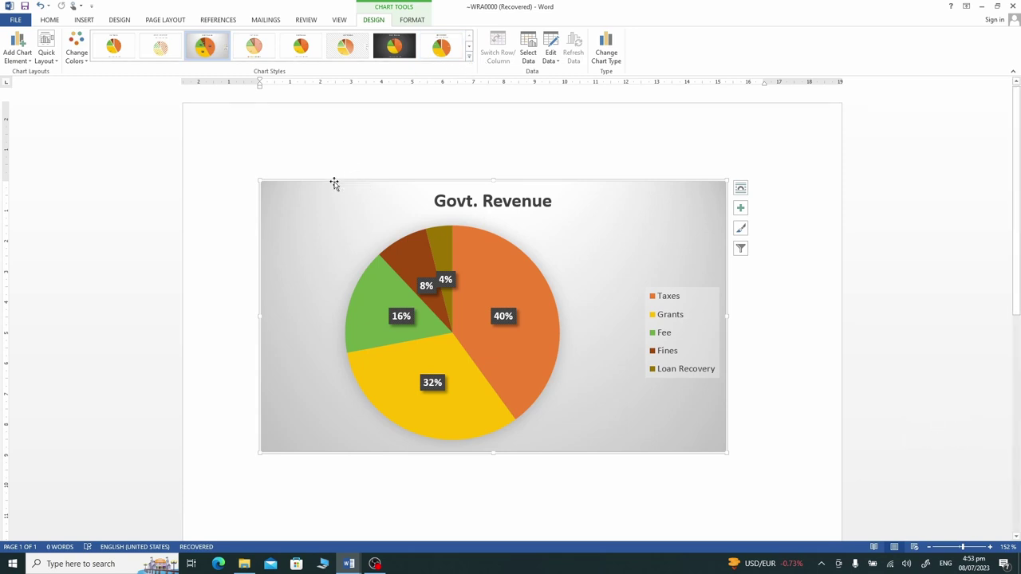
Change the Govt. Revenue chart type from Pie to Doughnut
{"action": "left_click", "coordinate": [84, 20]}
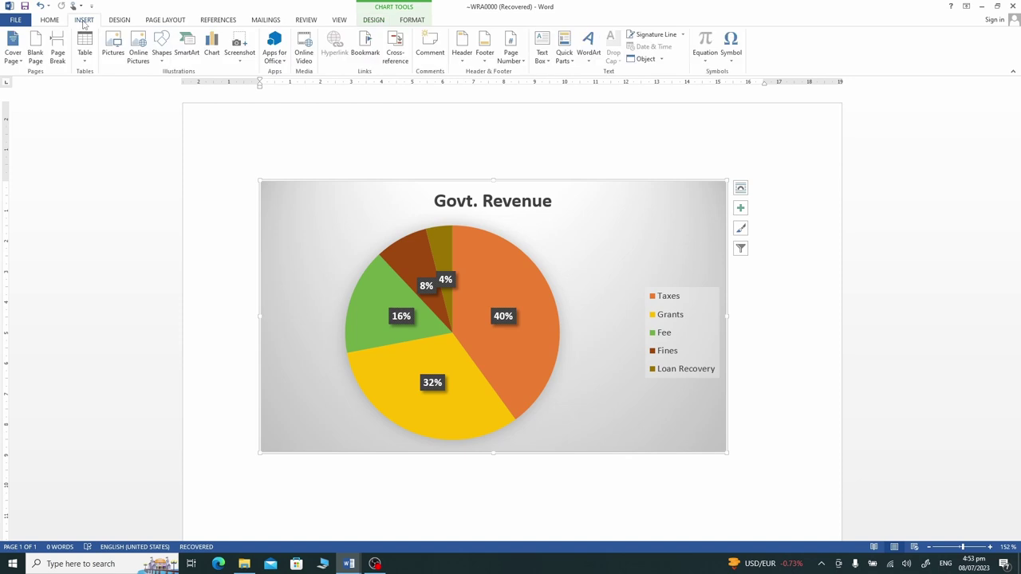
{"action": "left_click", "coordinate": [215, 46]}
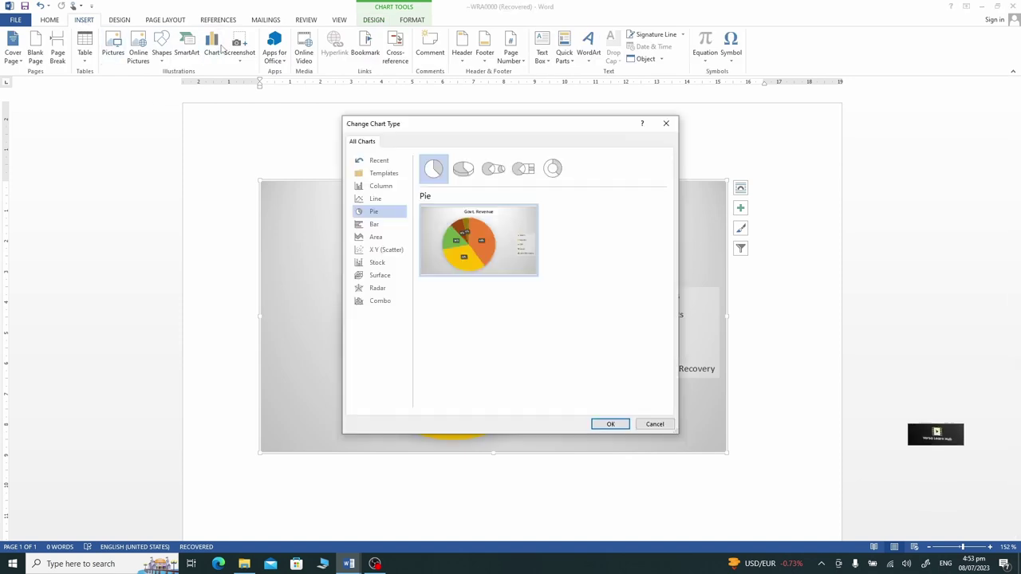
{"action": "left_click", "coordinate": [552, 169]}
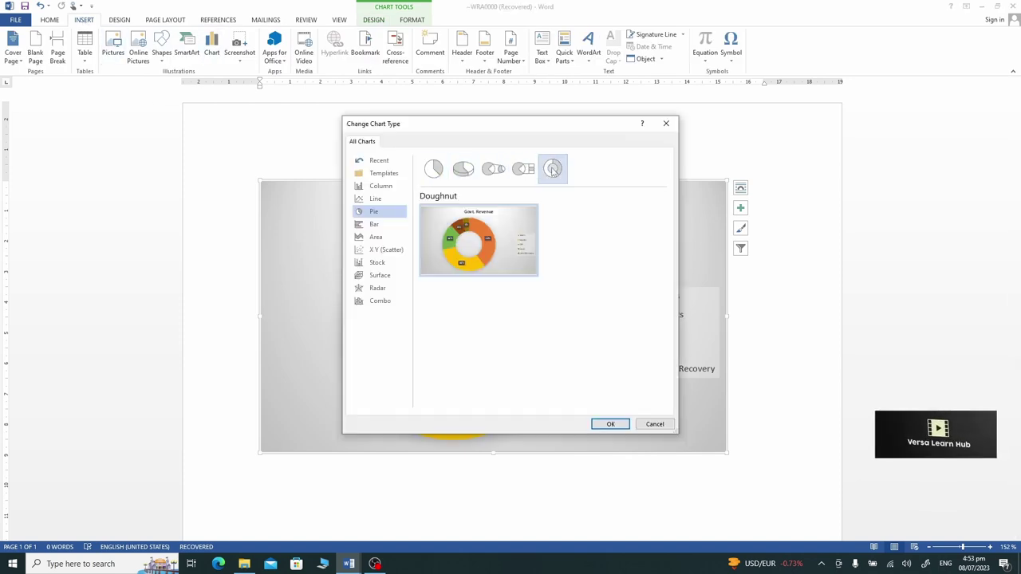
{"action": "mouse_move", "coordinate": [495, 262]}
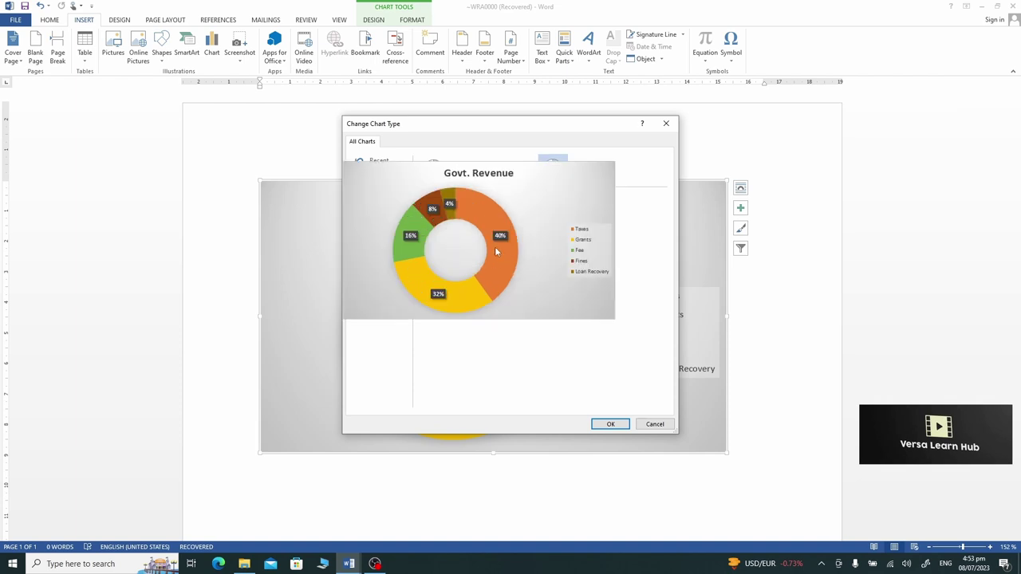
{"action": "left_click", "coordinate": [610, 425]}
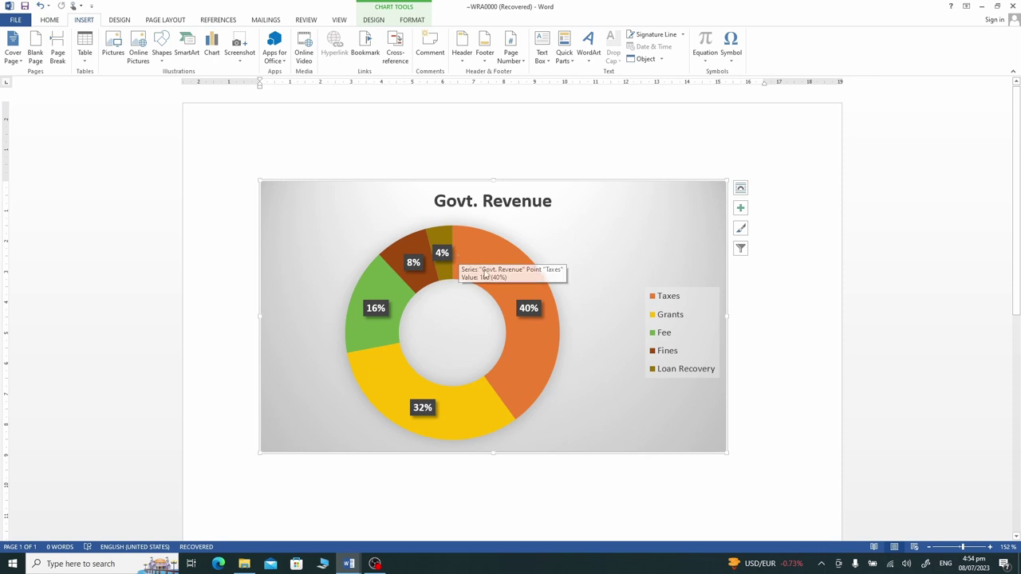
{"action": "mouse_move", "coordinate": [515, 379]}
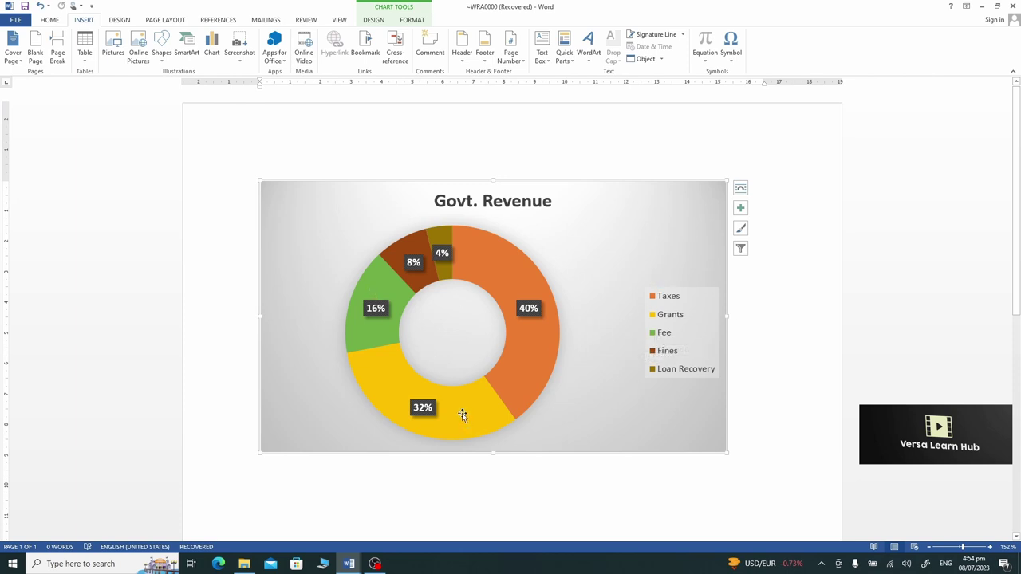
{"action": "mouse_move", "coordinate": [461, 415]}
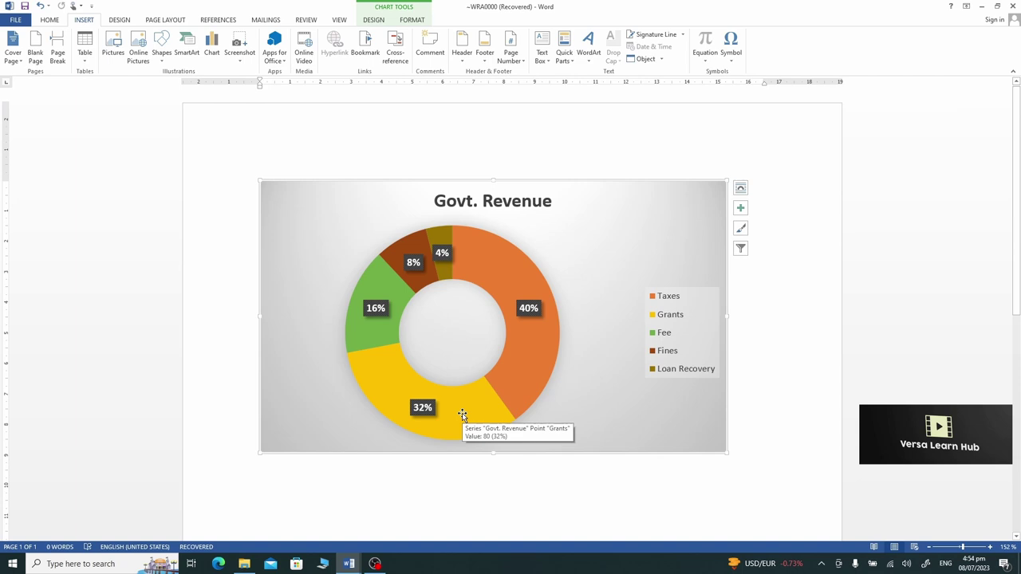